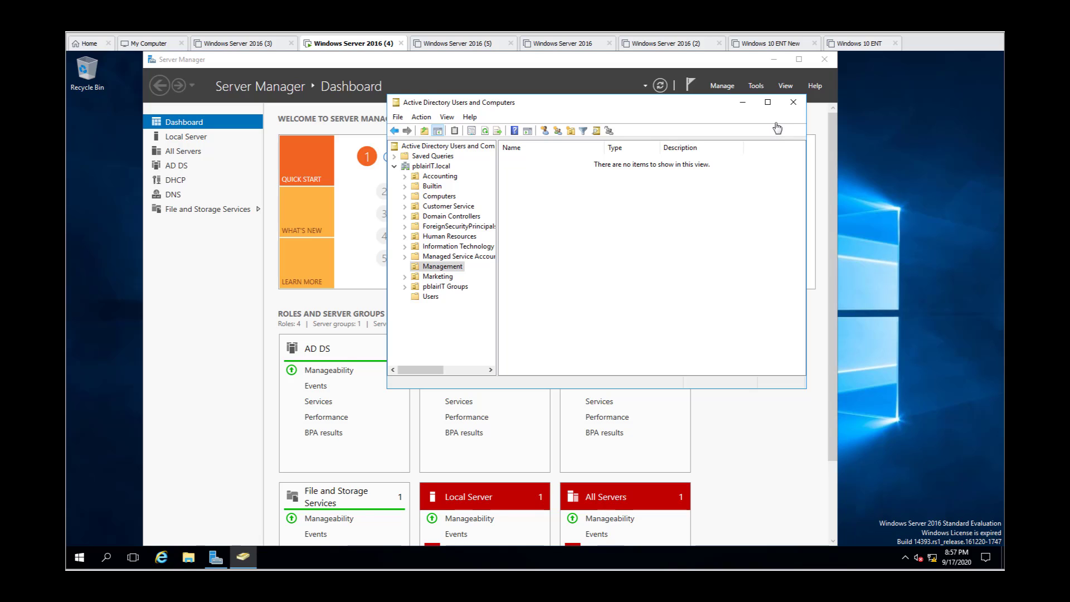
{"action": "left_click", "coordinate": [759, 87]}
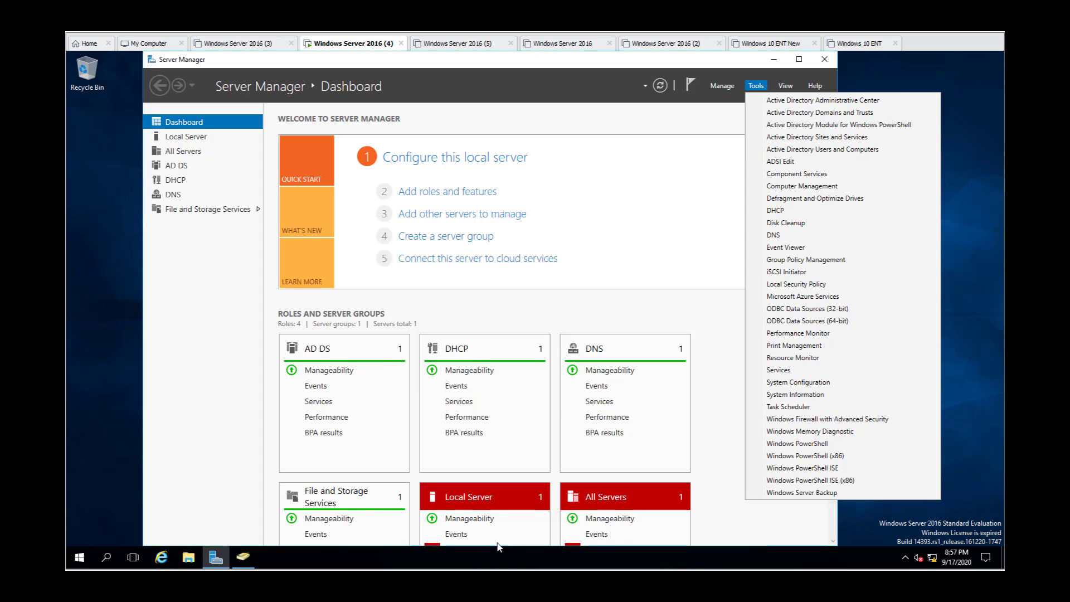
{"action": "left_click", "coordinate": [242, 558]}
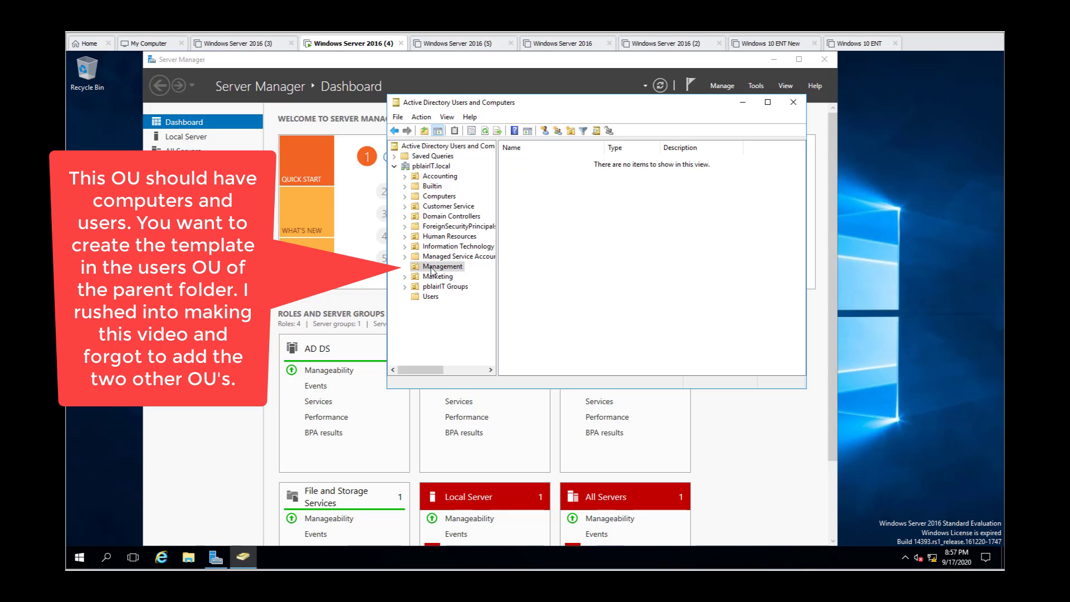
Step: Start a new user in the Management organizational unit with the last name ManagementUserTemplate
{"action": "right_click", "coordinate": [529, 204]}
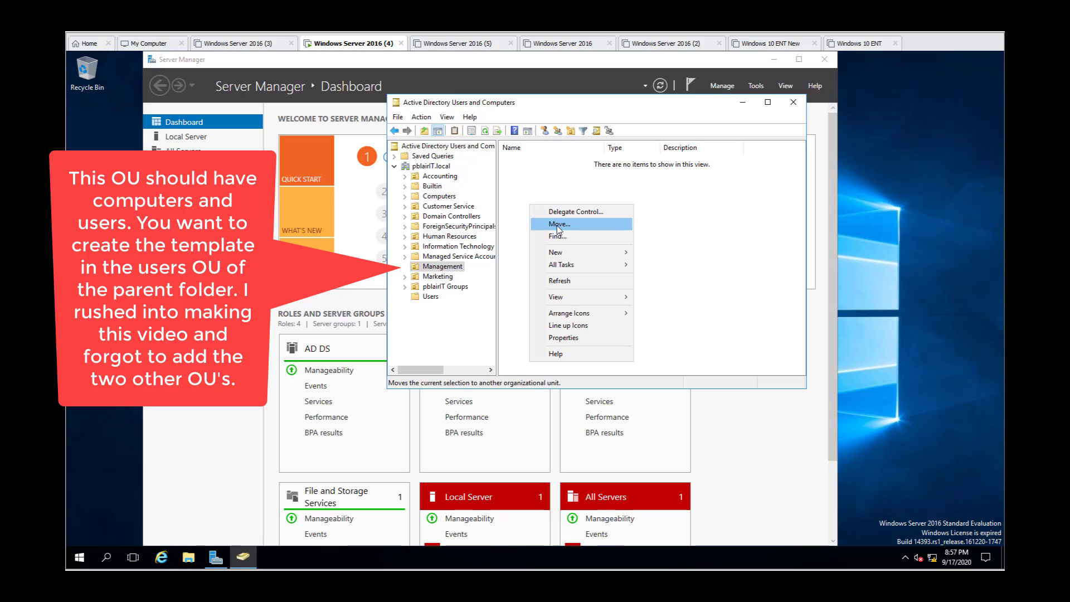
{"action": "mouse_move", "coordinate": [566, 252]}
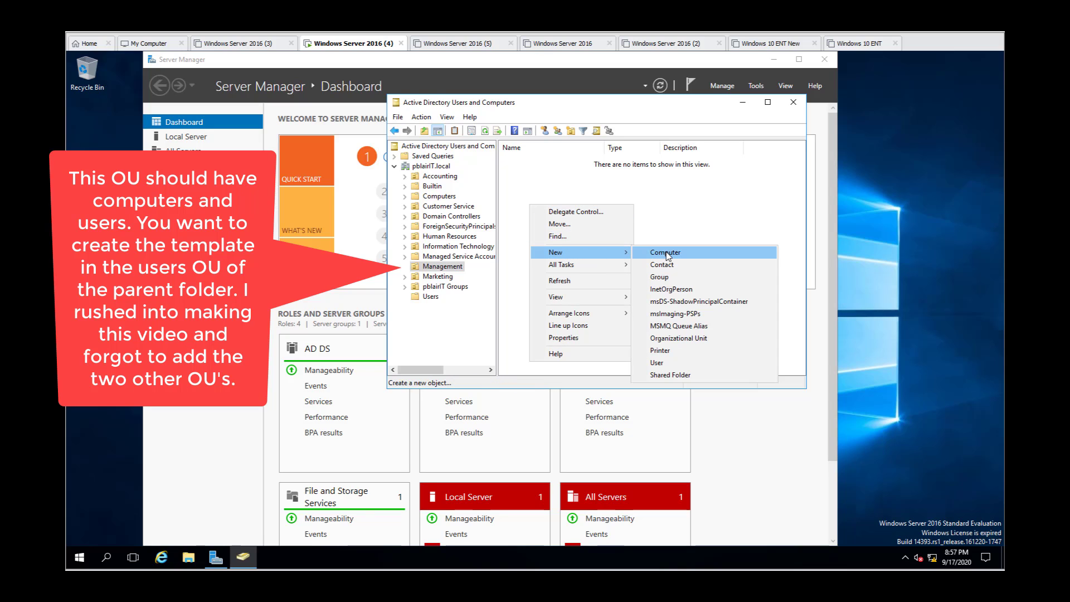
{"action": "left_click", "coordinate": [676, 365]}
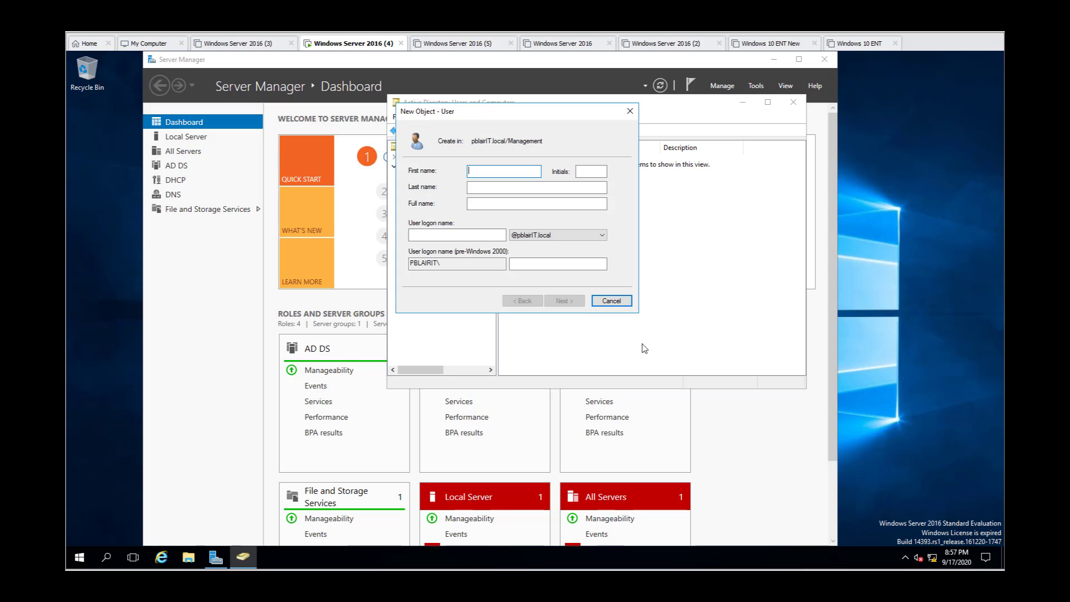
{"action": "left_click", "coordinate": [492, 188]}
{"action": "type", "text": "M"}
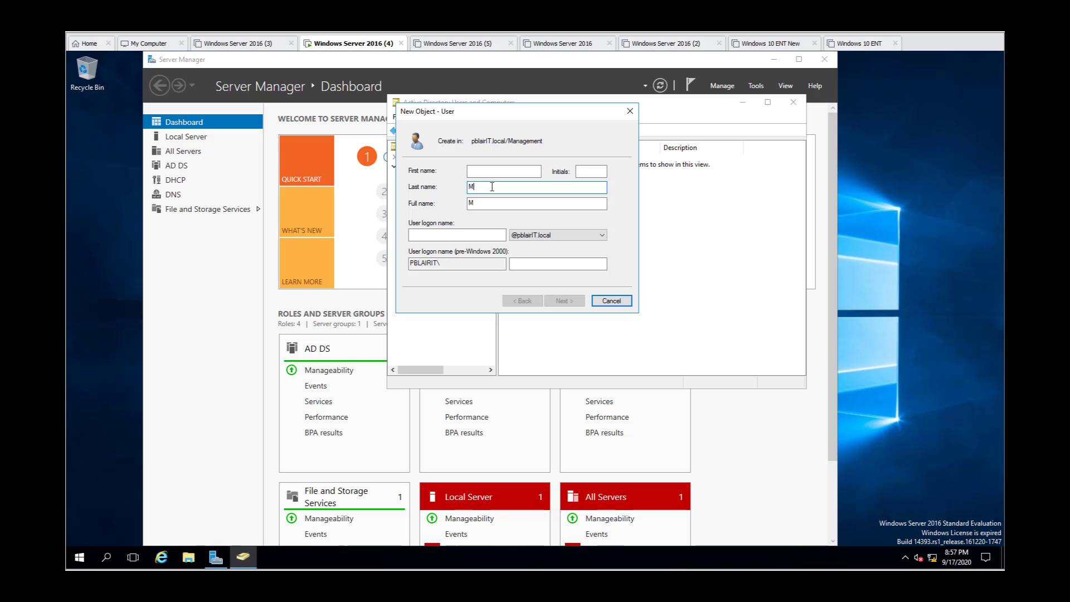
{"action": "type", "text": "anagementUserTemplate"}
Step: Copy the full name ManagementUserTemplate into the user logon name and continue to the password settings
{"action": "left_click_drag", "start_coordinate": [542, 203], "coordinate": [454, 202]}
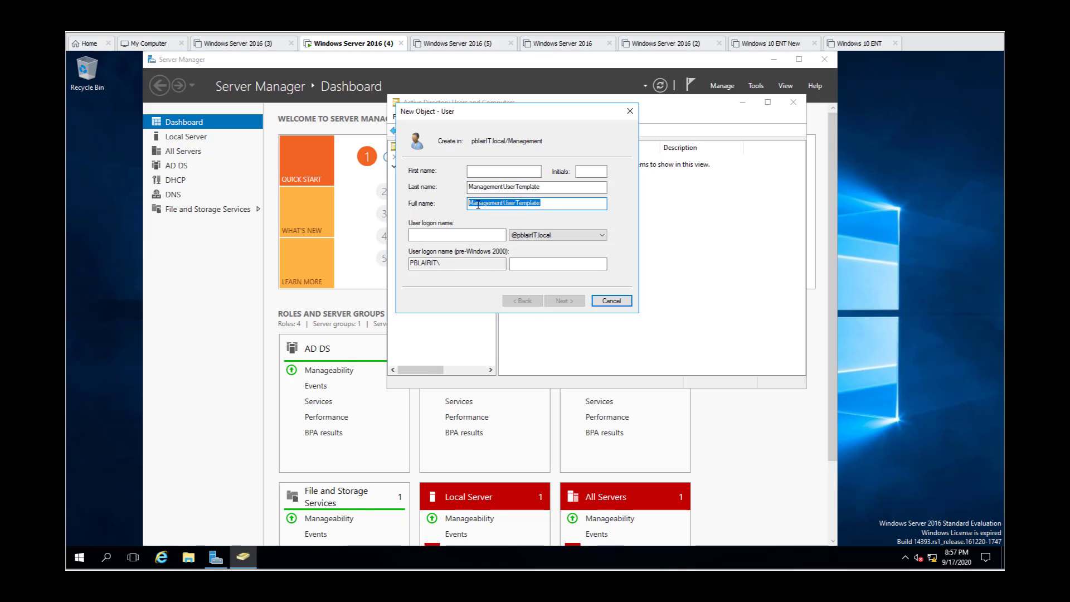
{"action": "right_click", "coordinate": [477, 204]}
{"action": "left_click", "coordinate": [491, 242]}
{"action": "left_click", "coordinate": [446, 235]}
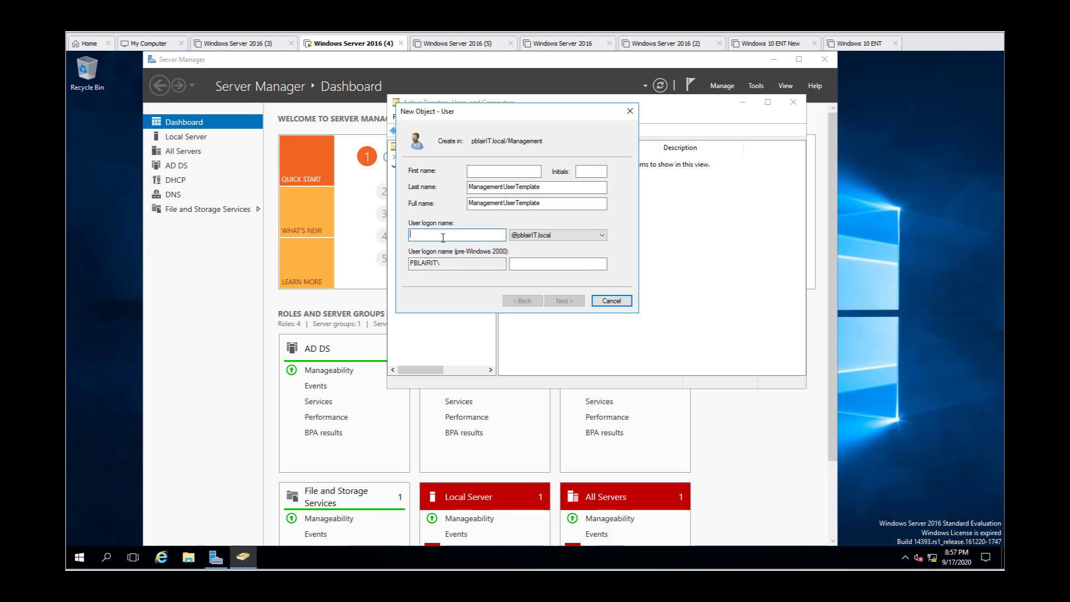
{"action": "right_click", "coordinate": [442, 237]}
{"action": "left_click", "coordinate": [469, 286]}
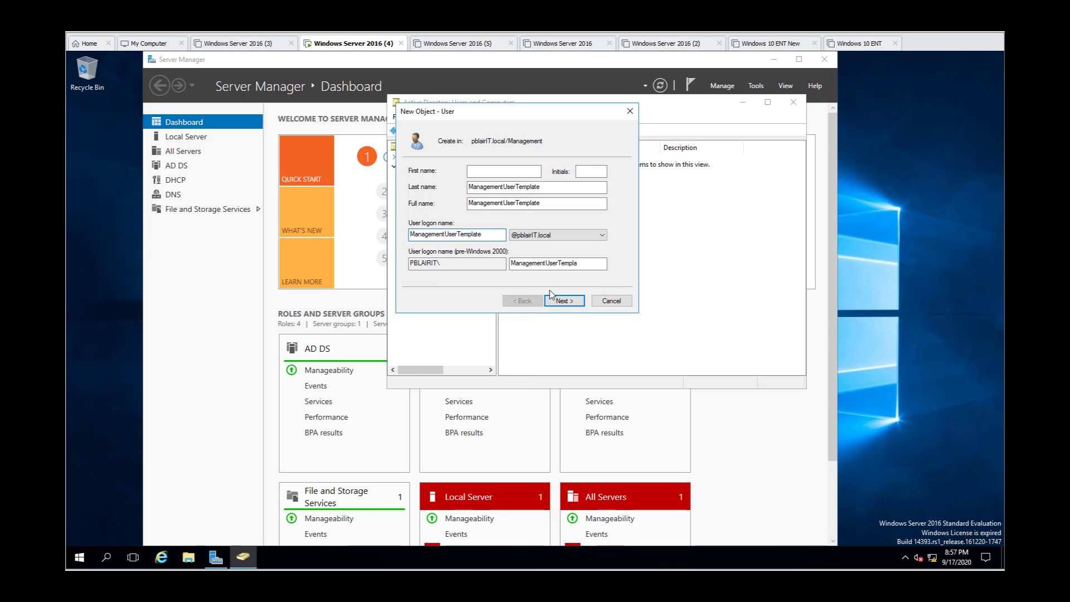
{"action": "left_click", "coordinate": [574, 304]}
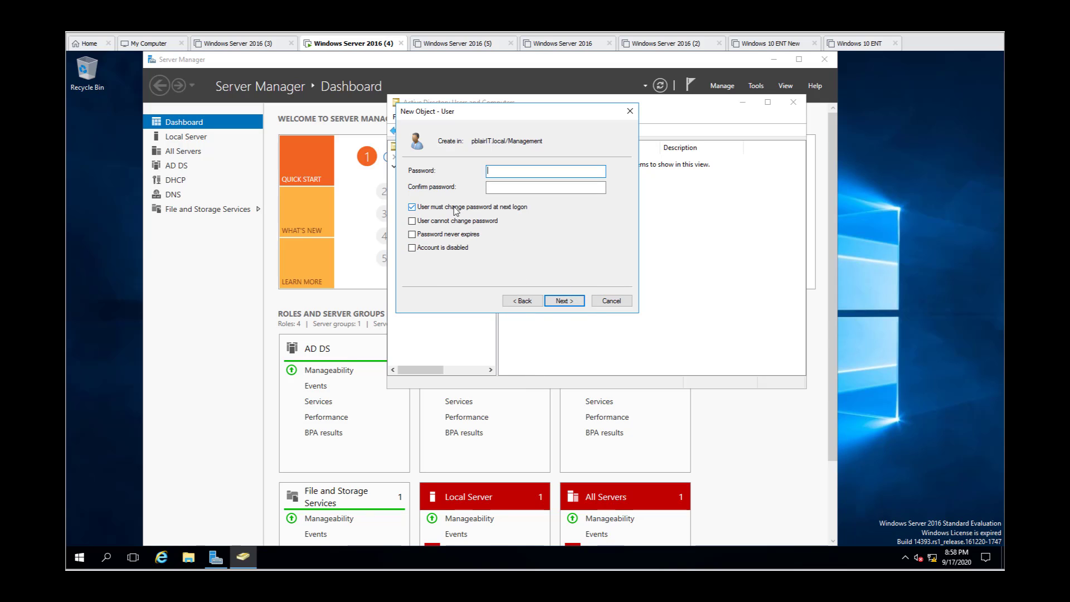
Step: Turn off the required password change at next logon, set the password to never expire, and enter the account password
{"action": "left_click", "coordinate": [413, 208]}
{"action": "left_click", "coordinate": [412, 235]}
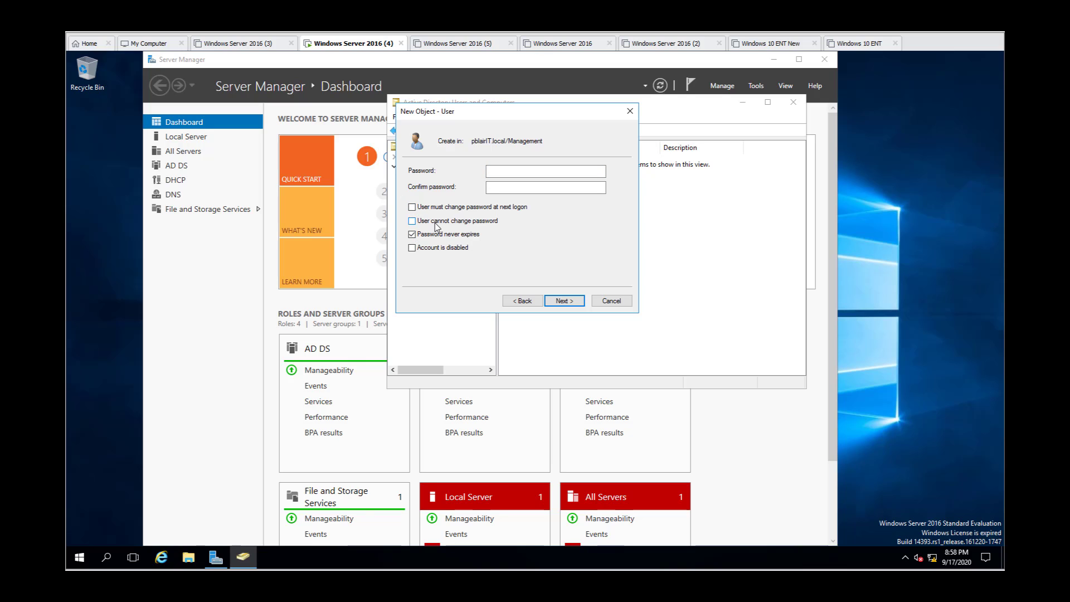
{"action": "left_click", "coordinate": [528, 175]}
{"action": "type", "text": "Password••••••••••"}
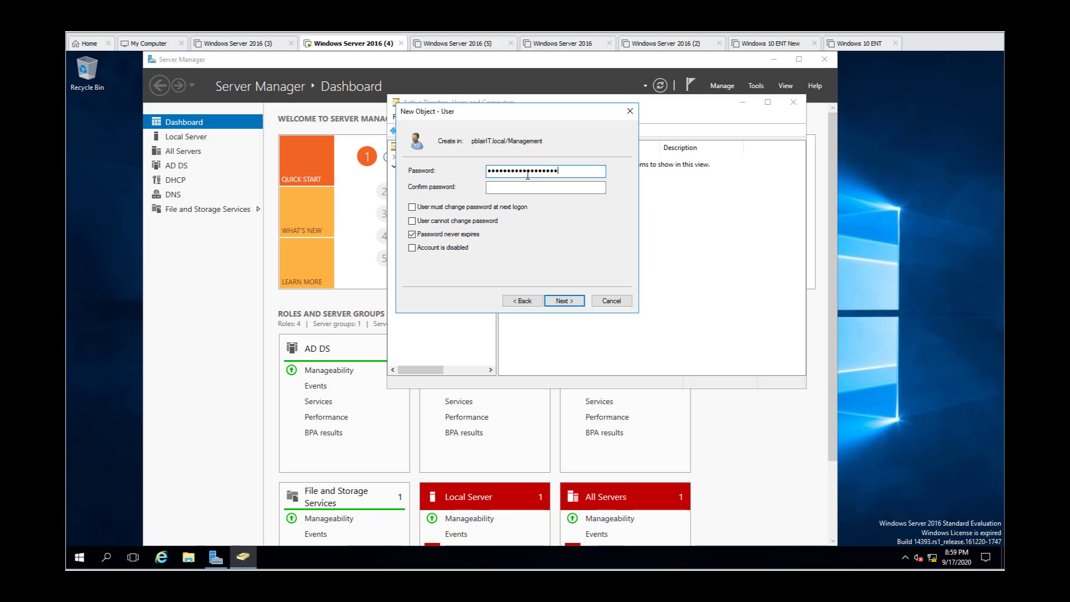
{"action": "key", "text": "Tab"}
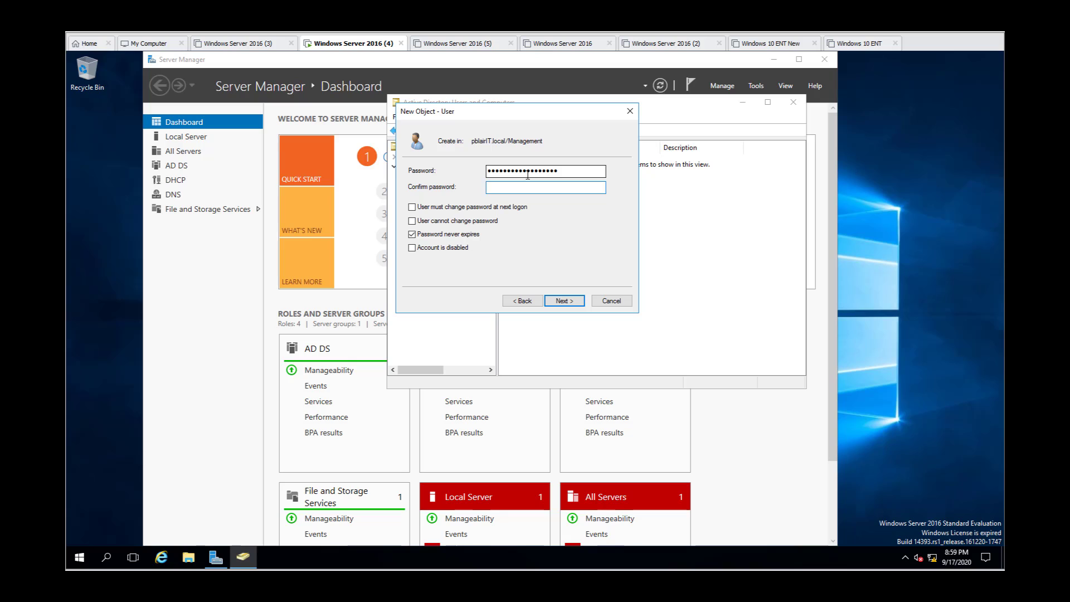
Step: Re-enter the account password in the confirmation field and finish creating the template user
{"action": "type", "text": "••••••••••••••••••"}
{"action": "left_click", "coordinate": [560, 301]}
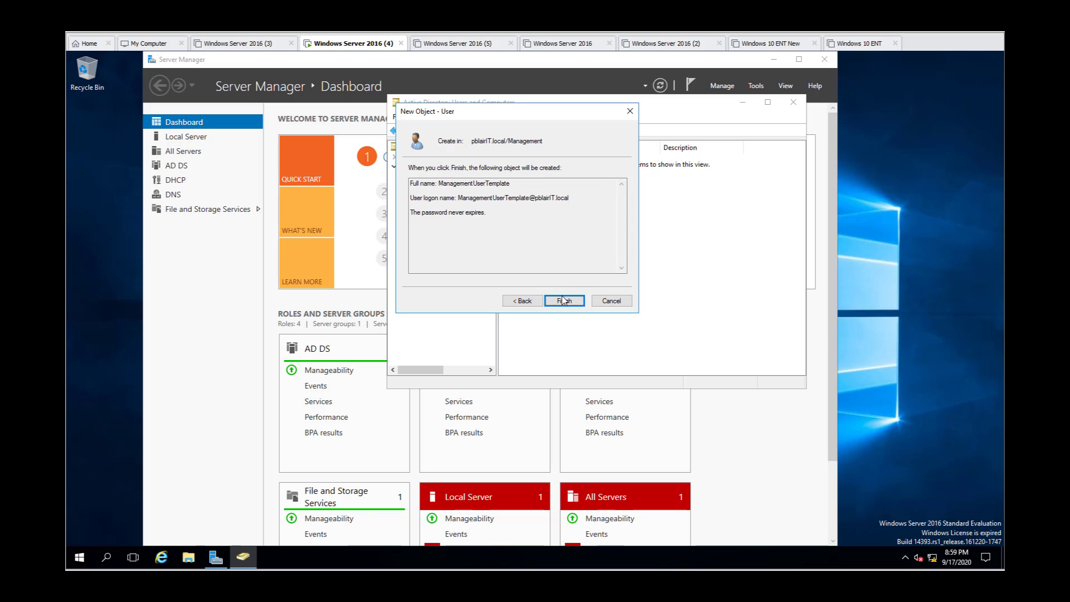
{"action": "left_click", "coordinate": [563, 301]}
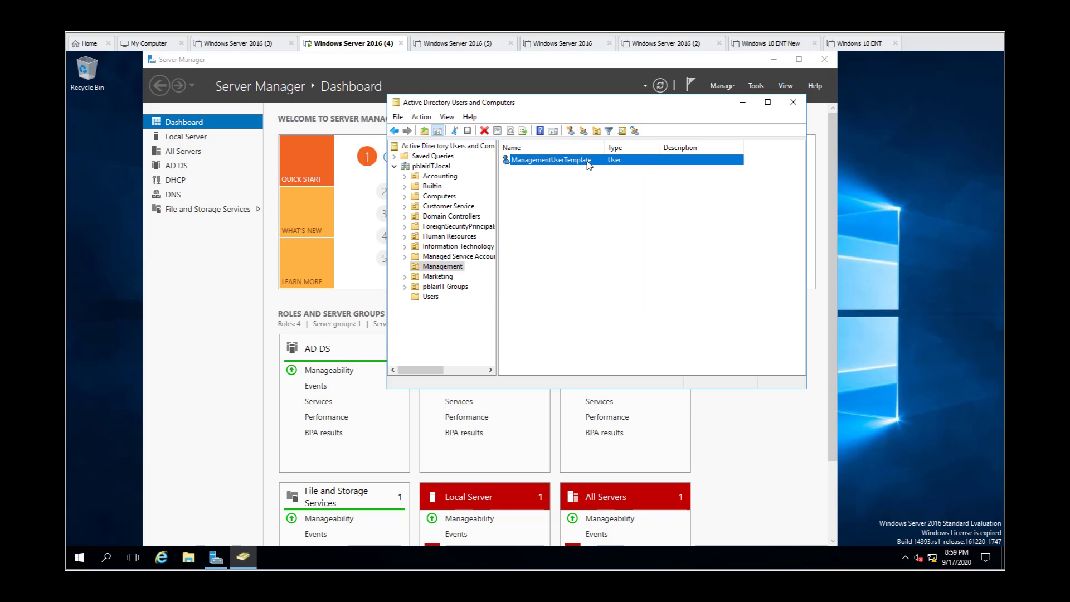
Step: In the template user's properties, set the description to ManagementUserTemplate
{"action": "right_click", "coordinate": [557, 163]}
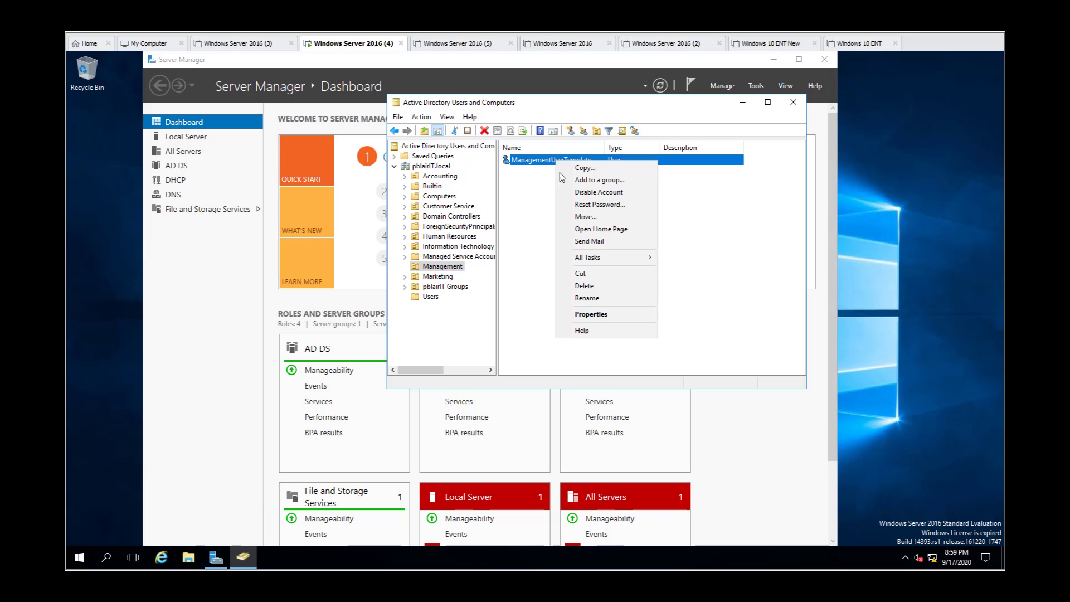
{"action": "left_click", "coordinate": [586, 315]}
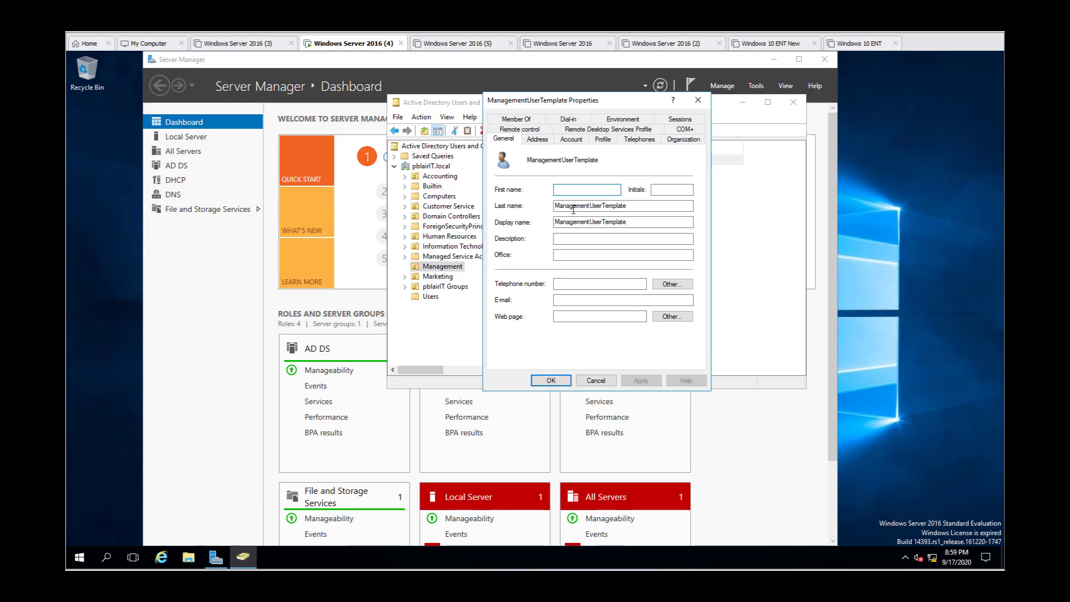
{"action": "left_click", "coordinate": [572, 241]}
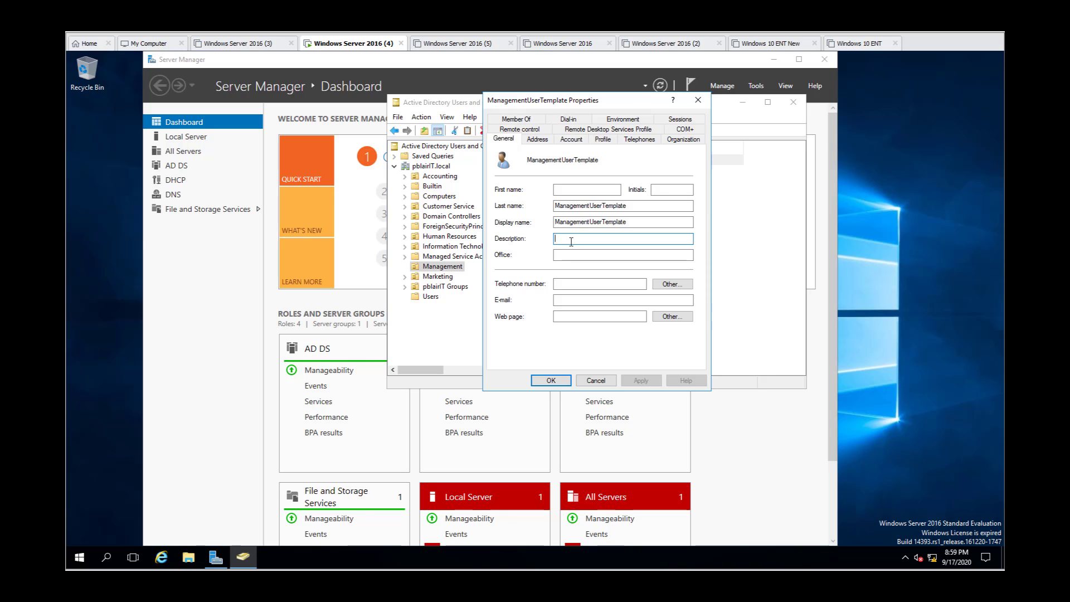
{"action": "type", "text": "ManagementUserTemplate"}
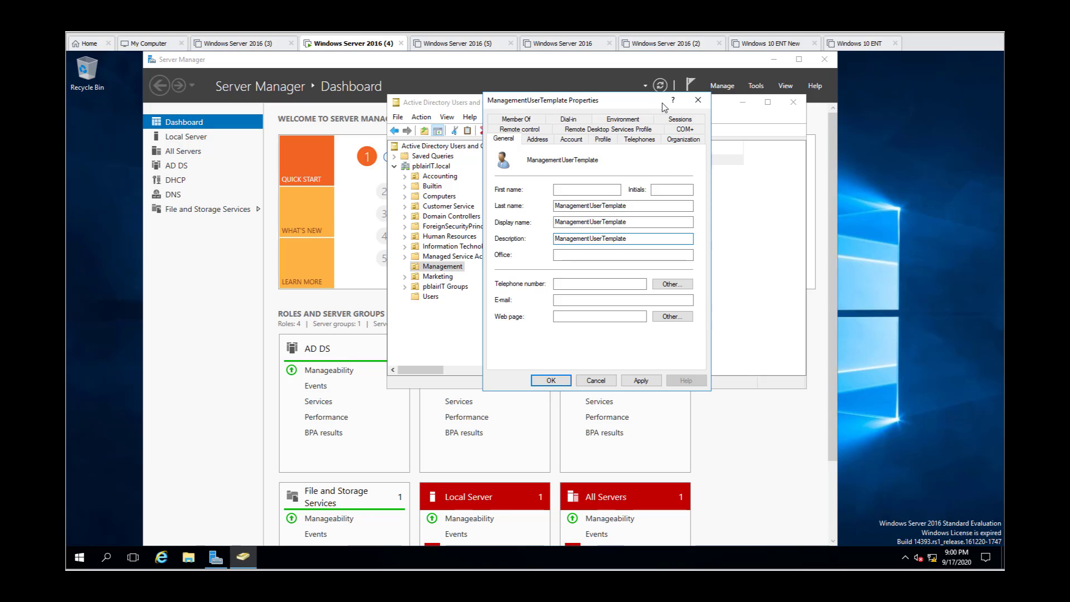
Step: Under the template user's group memberships, enter and resolve the groups Accounting, Customer Service and Human Resources
{"action": "left_click", "coordinate": [530, 120]}
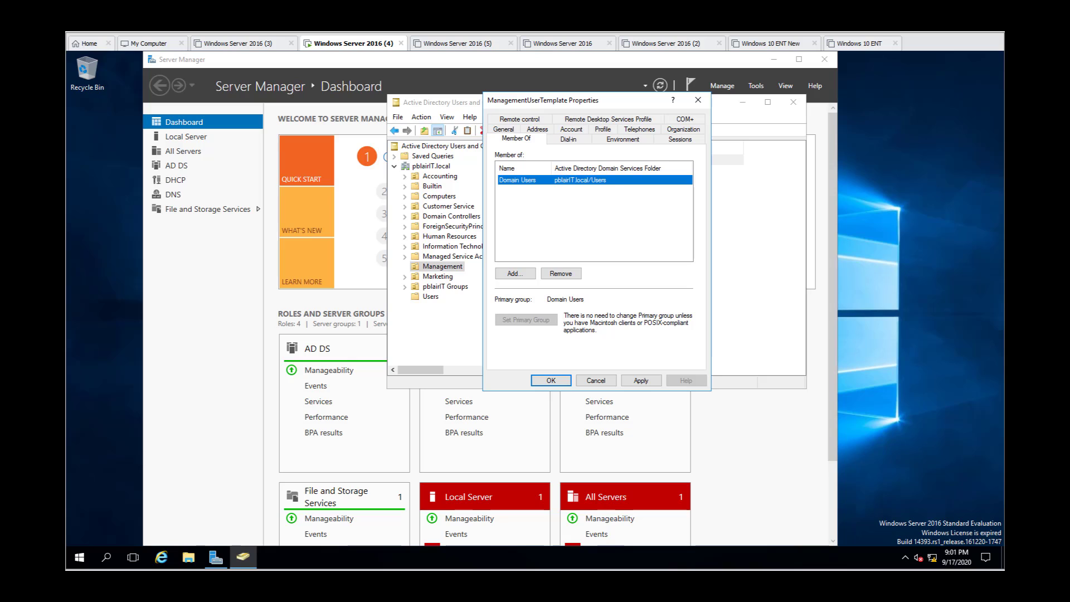
{"action": "left_click", "coordinate": [524, 275]}
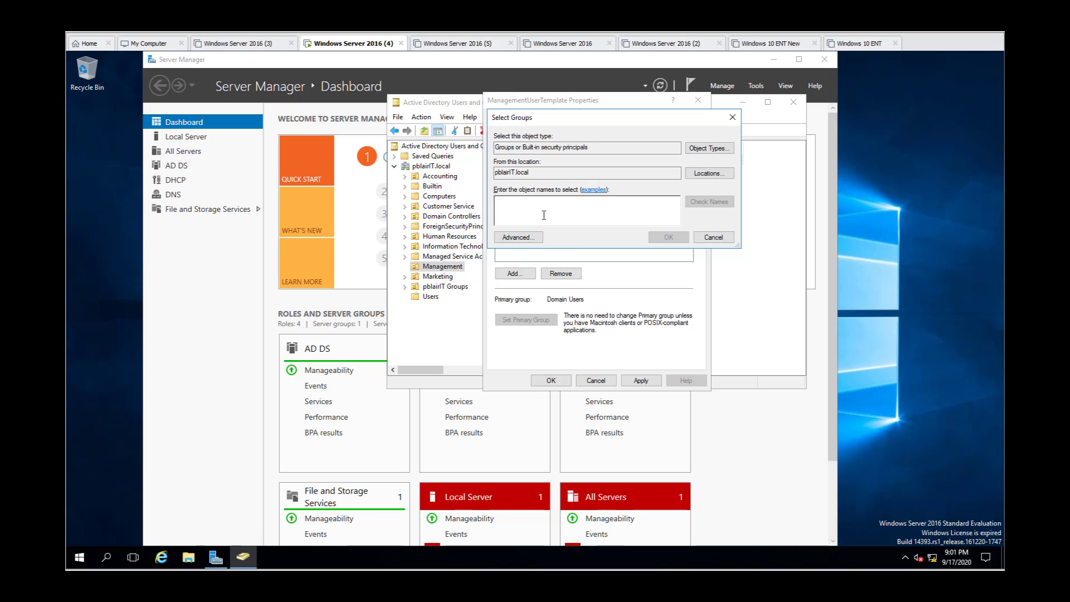
{"action": "type", "text": "Accoun"}
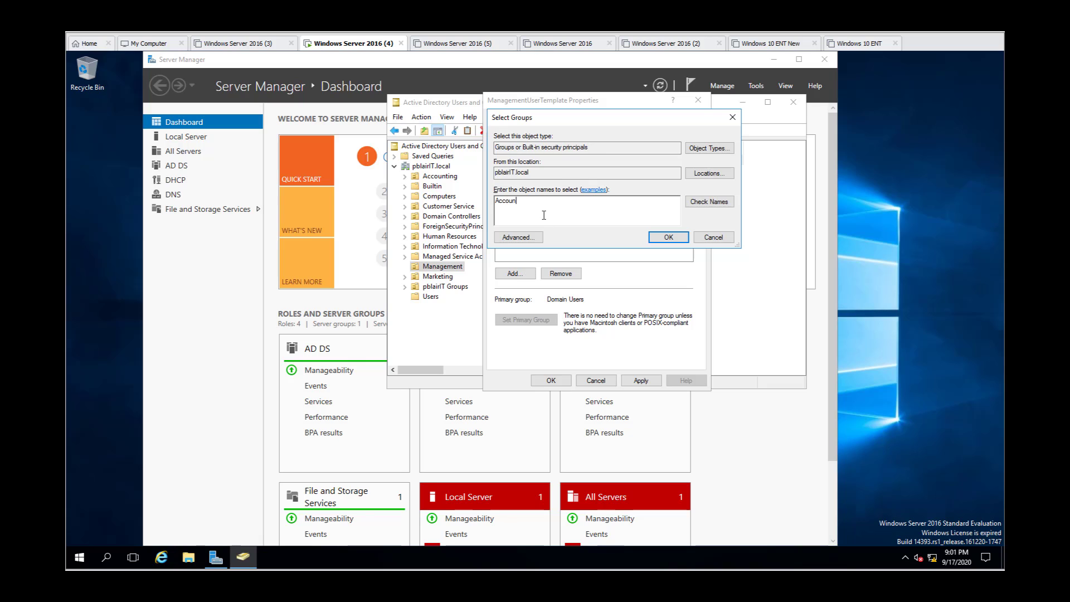
{"action": "type", "text": "ting;"}
{"action": "left_click", "coordinate": [709, 201]}
{"action": "type", "text": "Custom"}
{"action": "left_click", "coordinate": [710, 203]}
{"action": "type", "text": "Human"}
{"action": "left_click", "coordinate": [712, 207]}
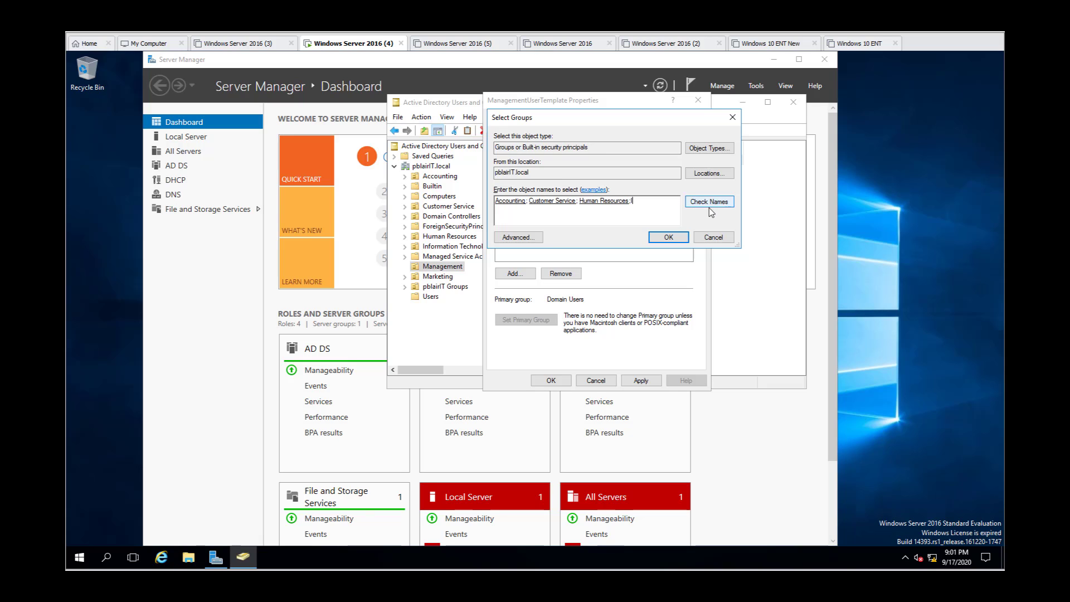
Step: Include the Information Technology, Management and Marketing groups, then apply the memberships and close the user's properties
{"action": "type", "text": "Info"}
{"action": "left_click", "coordinate": [710, 203]}
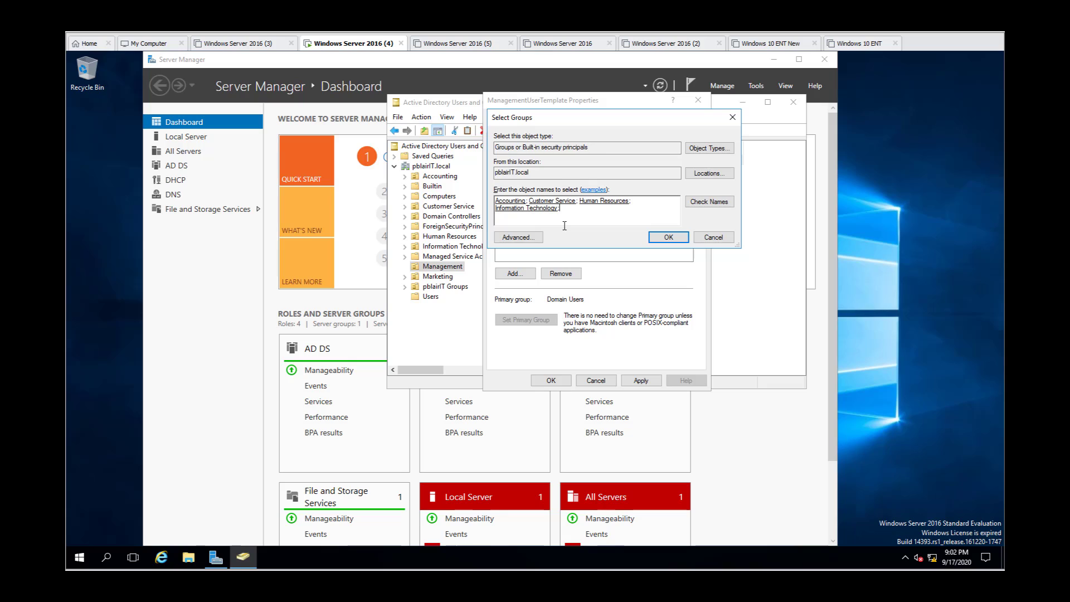
{"action": "type", "text": "Mana"}
{"action": "left_click", "coordinate": [699, 204]}
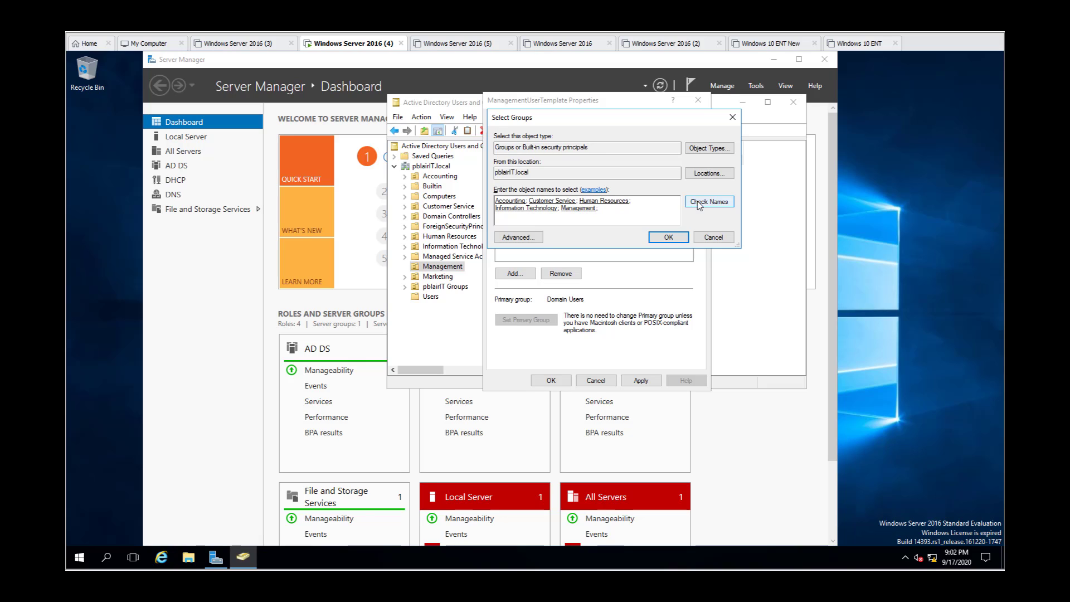
{"action": "type", "text": "Mark"}
{"action": "left_click", "coordinate": [721, 204]}
{"action": "left_click", "coordinate": [669, 237]}
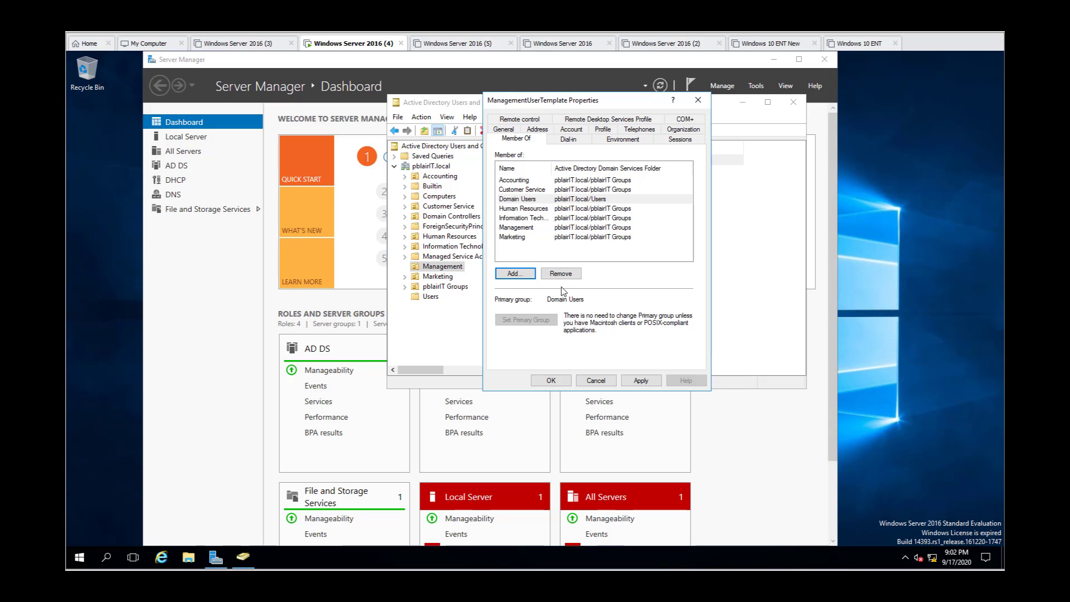
{"action": "left_click", "coordinate": [641, 381]}
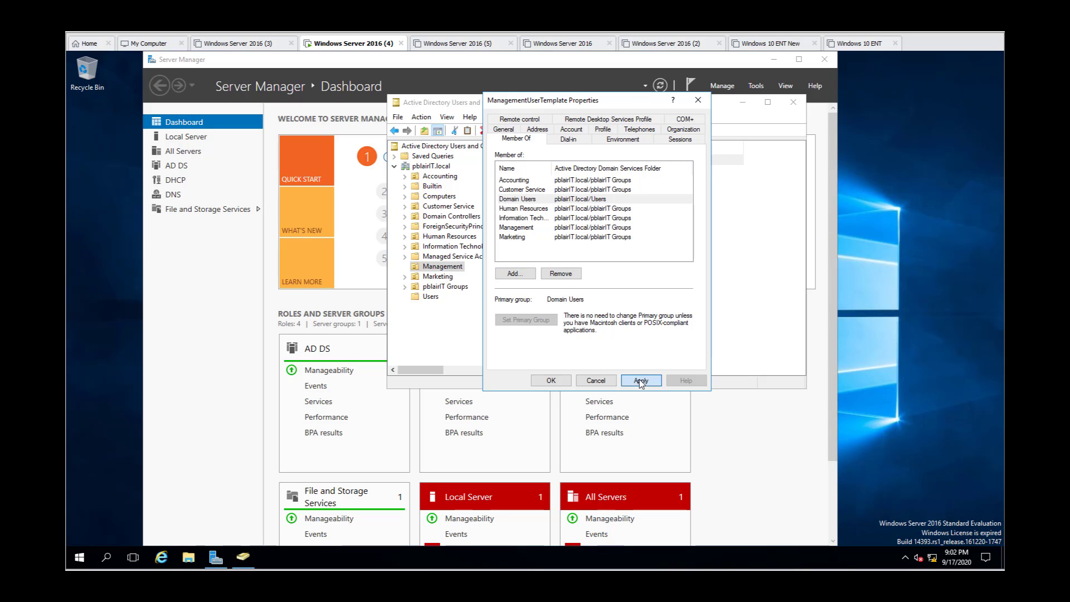
{"action": "left_click", "coordinate": [552, 381]}
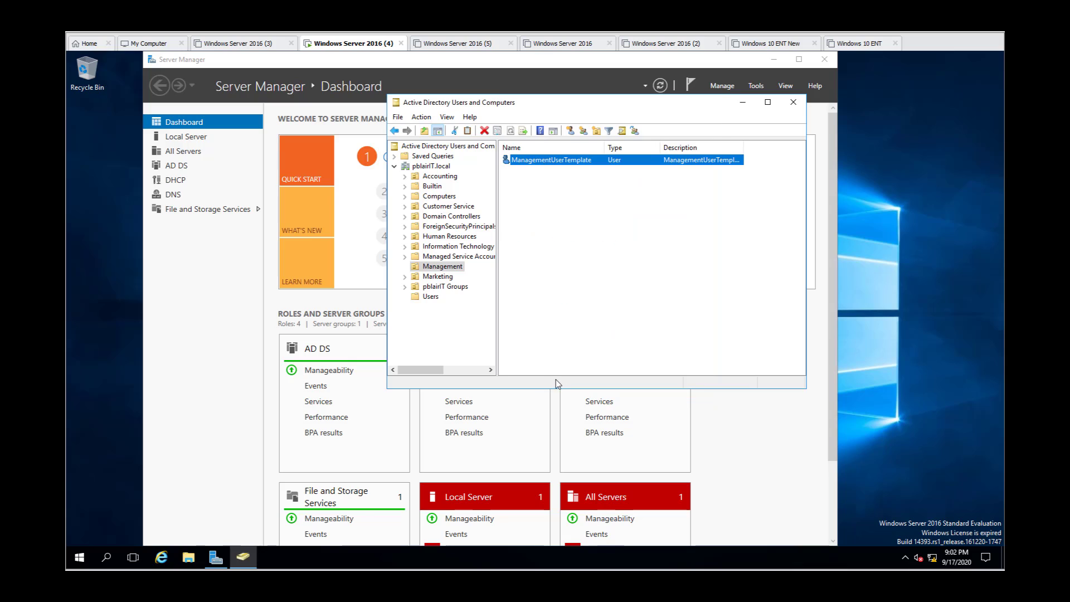
Step: In the template user's profile properties, set the home folder to connect as drive H:
{"action": "right_click", "coordinate": [583, 163]}
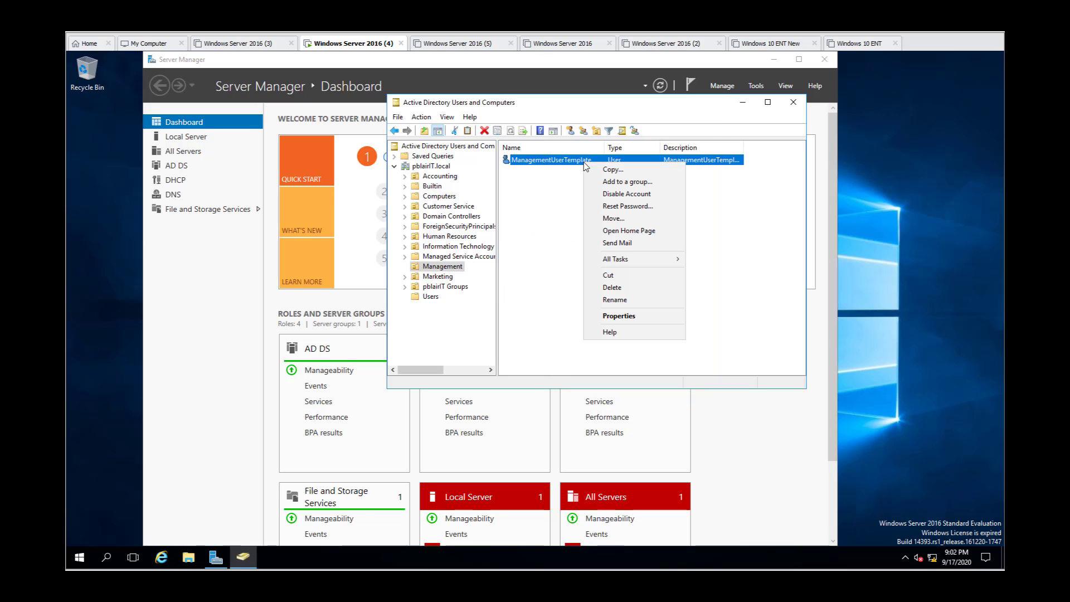
{"action": "left_click", "coordinate": [617, 316]}
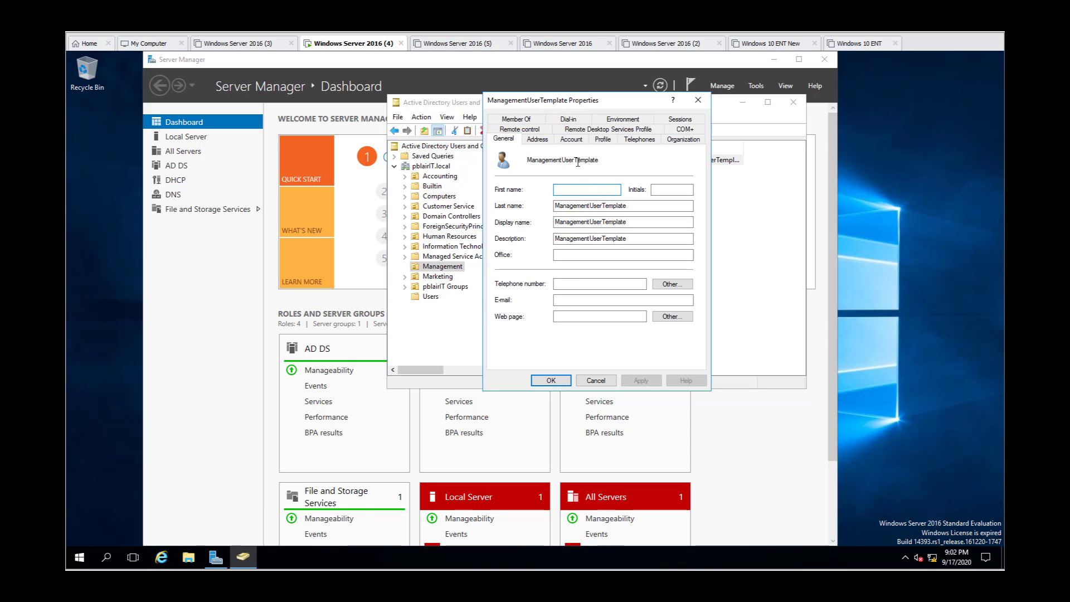
{"action": "left_click", "coordinate": [603, 141]}
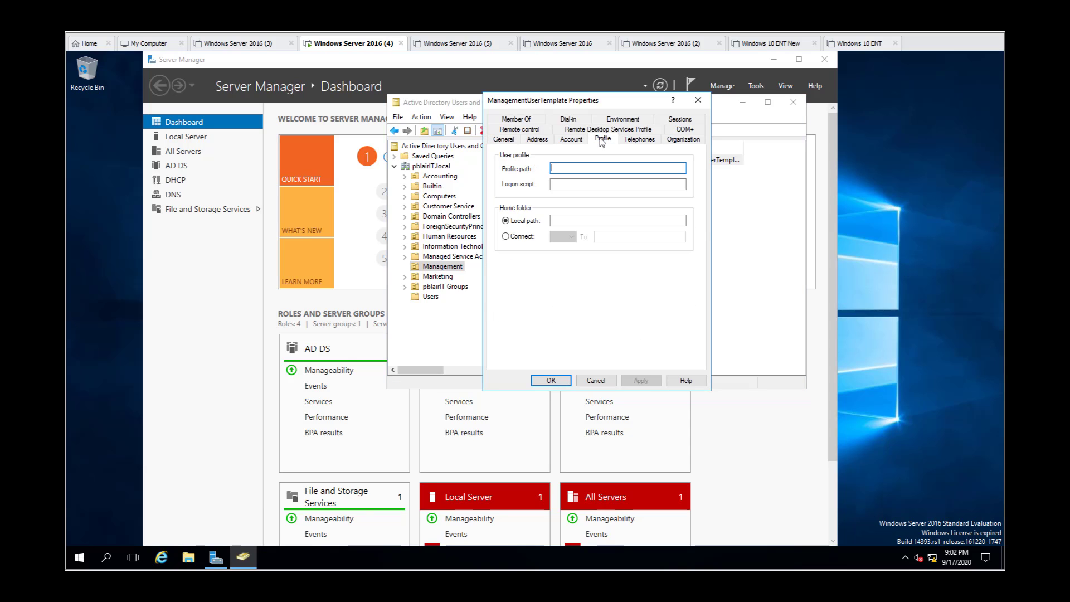
{"action": "left_click", "coordinate": [506, 236]}
{"action": "left_click", "coordinate": [565, 237]}
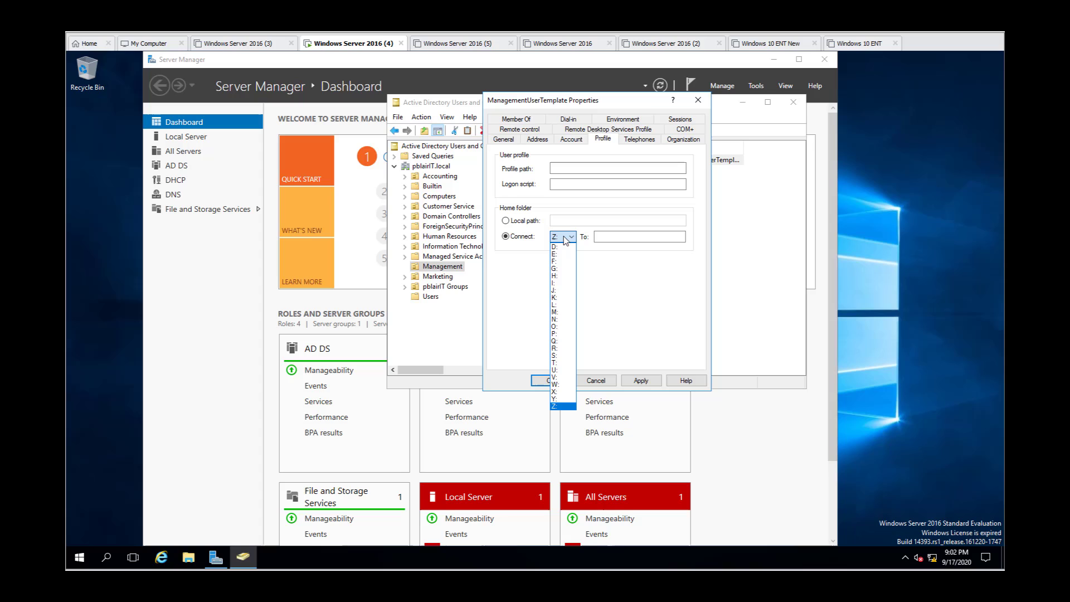
{"action": "left_click", "coordinate": [563, 275]}
{"action": "left_click", "coordinate": [612, 237]}
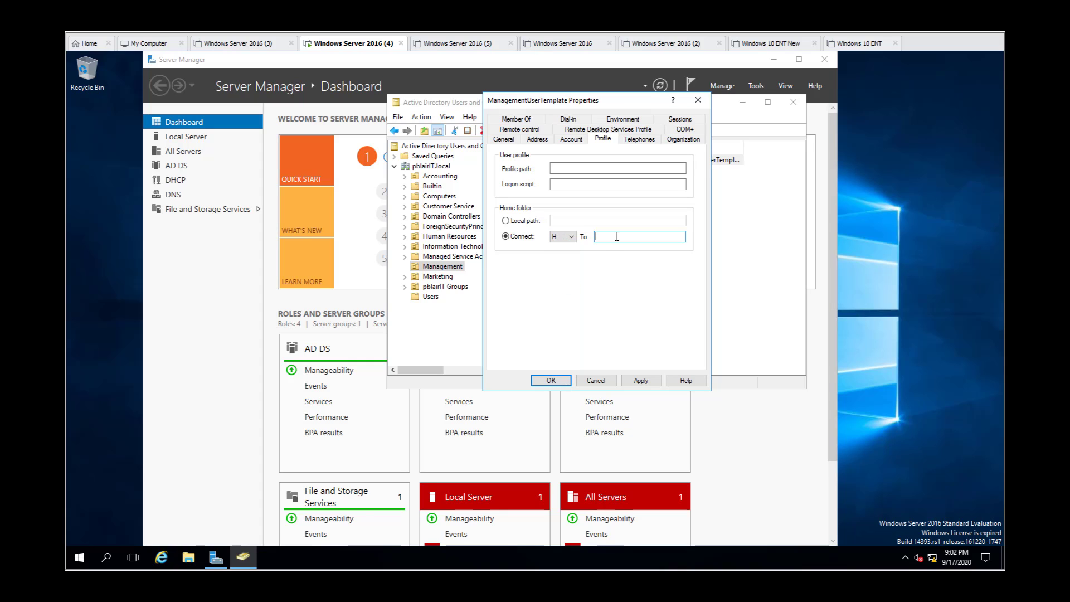
Step: In File Explorer, browse to the Users share on \\blairserver4, copy its network path and minimize the window
{"action": "left_click", "coordinate": [190, 558]}
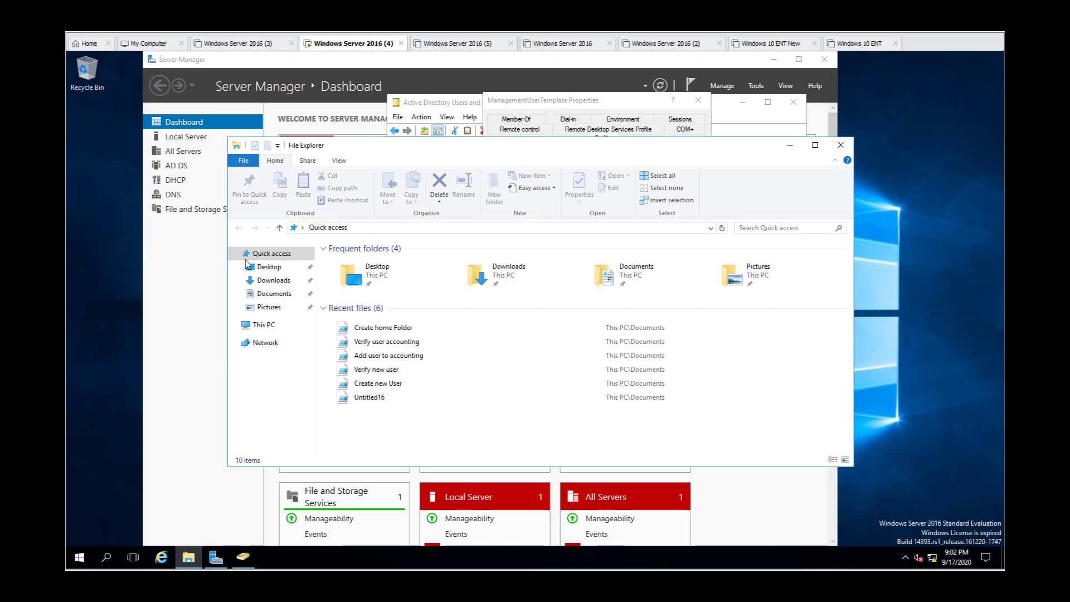
{"action": "left_click", "coordinate": [368, 232]}
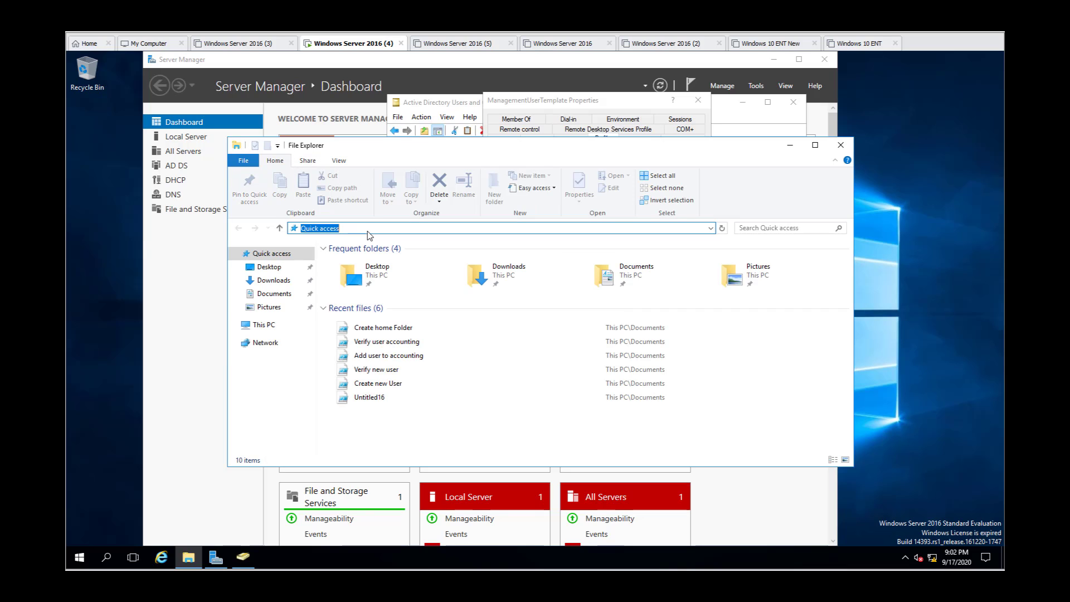
{"action": "type", "text": "\\\\Blair"}
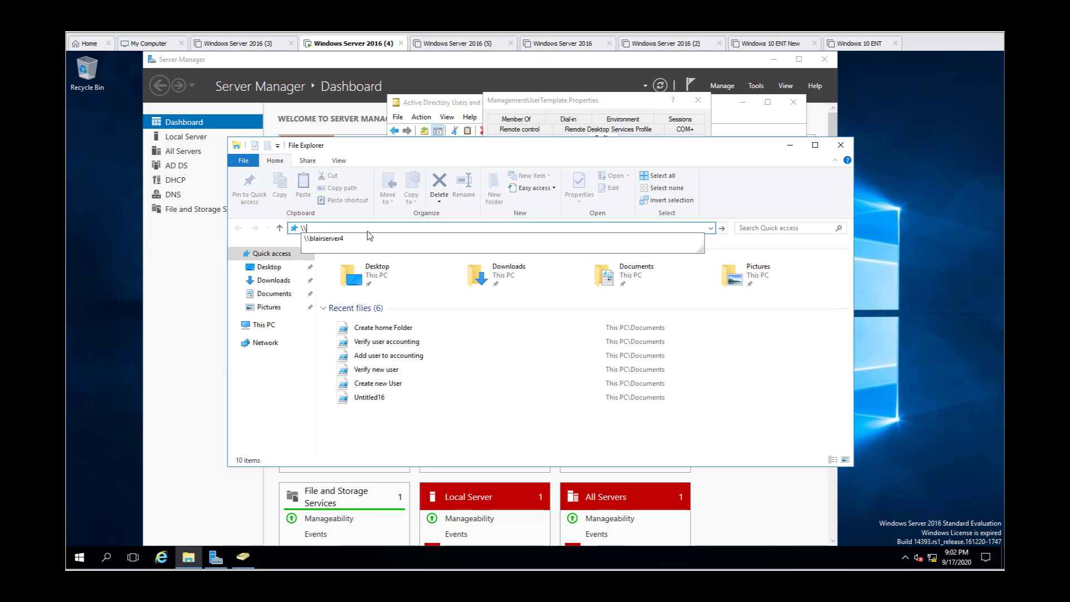
{"action": "left_click", "coordinate": [330, 238]}
{"action": "left_click", "coordinate": [370, 290]}
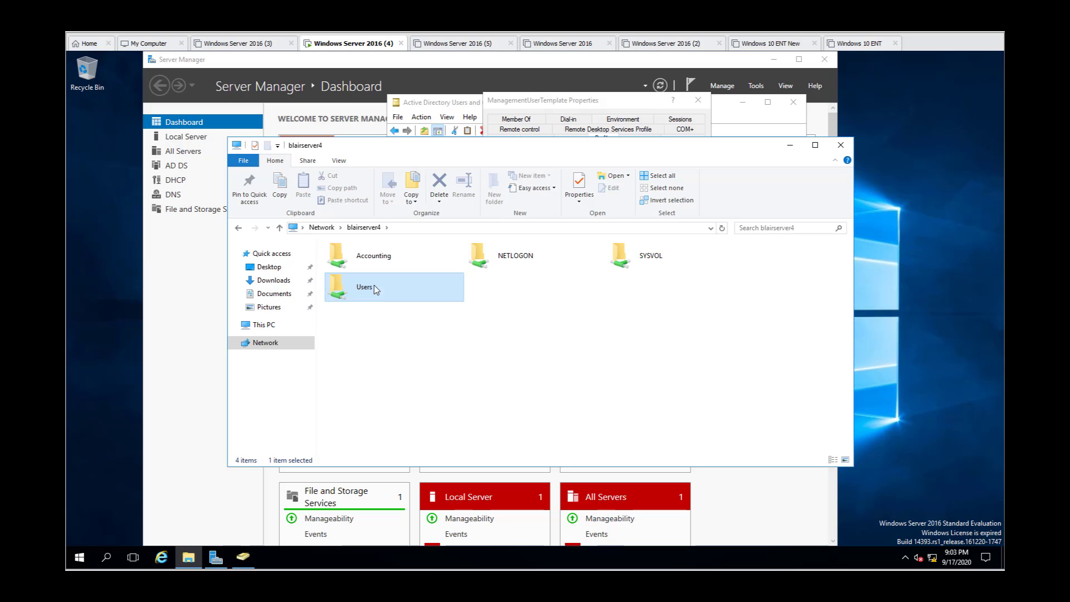
{"action": "double_click", "coordinate": [372, 286]}
{"action": "left_click", "coordinate": [425, 231]}
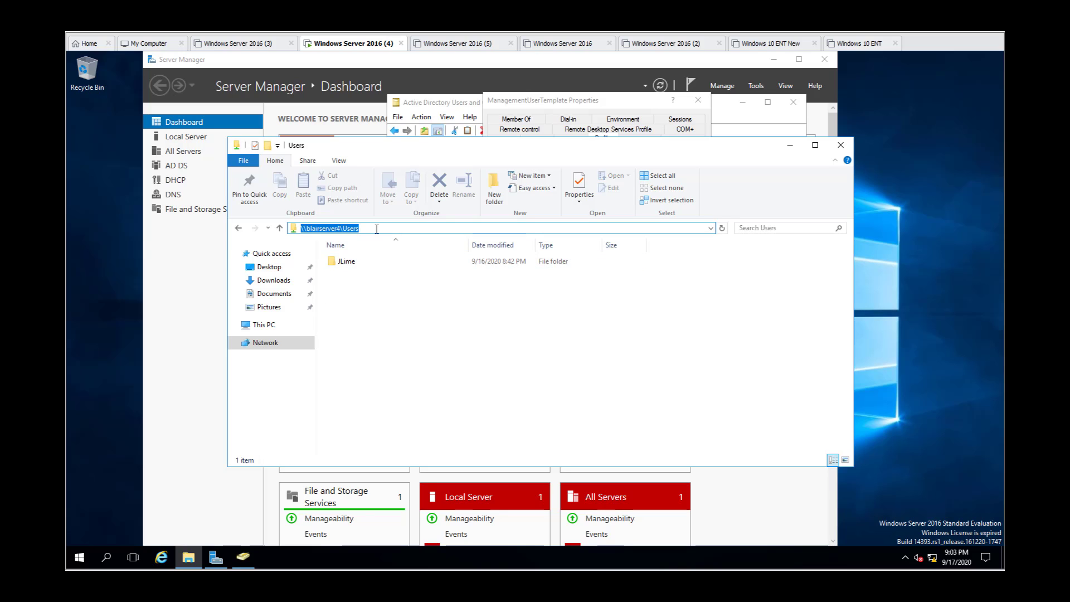
{"action": "right_click", "coordinate": [334, 227]}
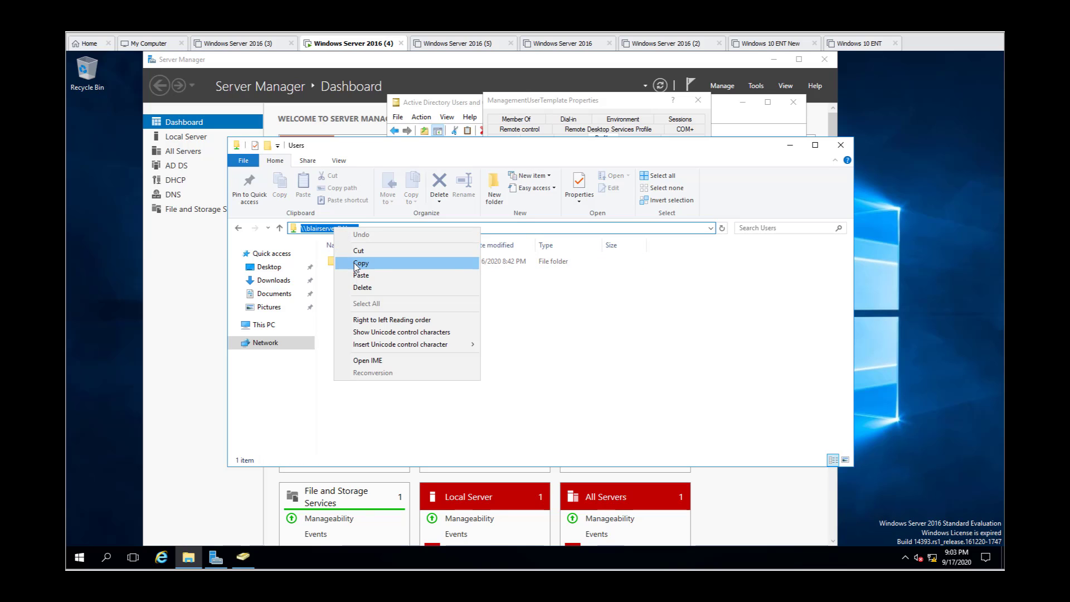
{"action": "left_click", "coordinate": [362, 261]}
{"action": "left_click", "coordinate": [790, 145]}
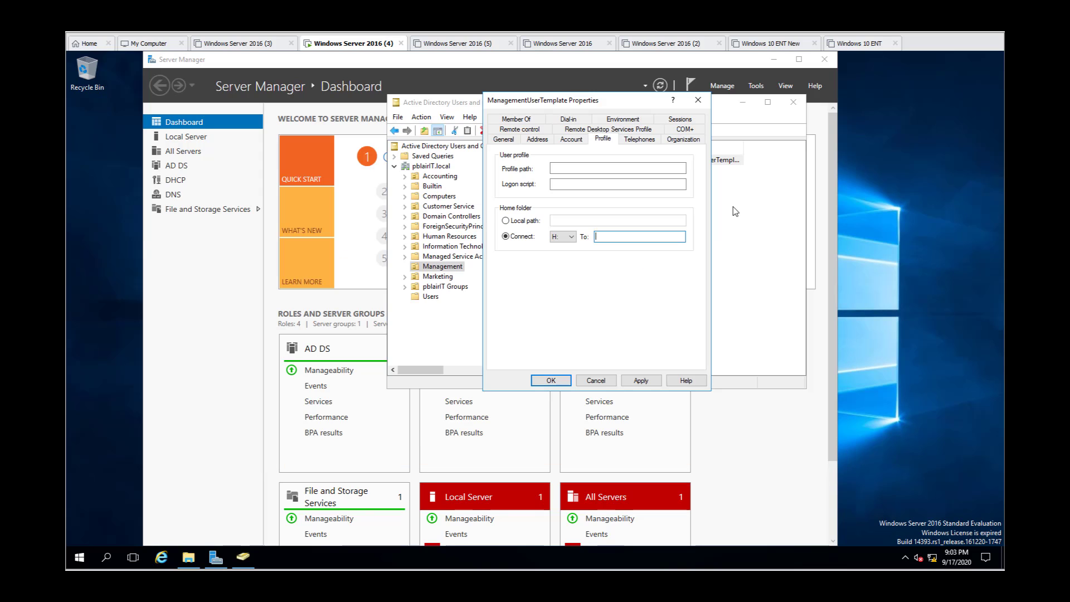
Step: Set the template user's H: home folder path to \\blairserver4\Users\%UserName%, then apply it and close the properties
{"action": "right_click", "coordinate": [604, 236]}
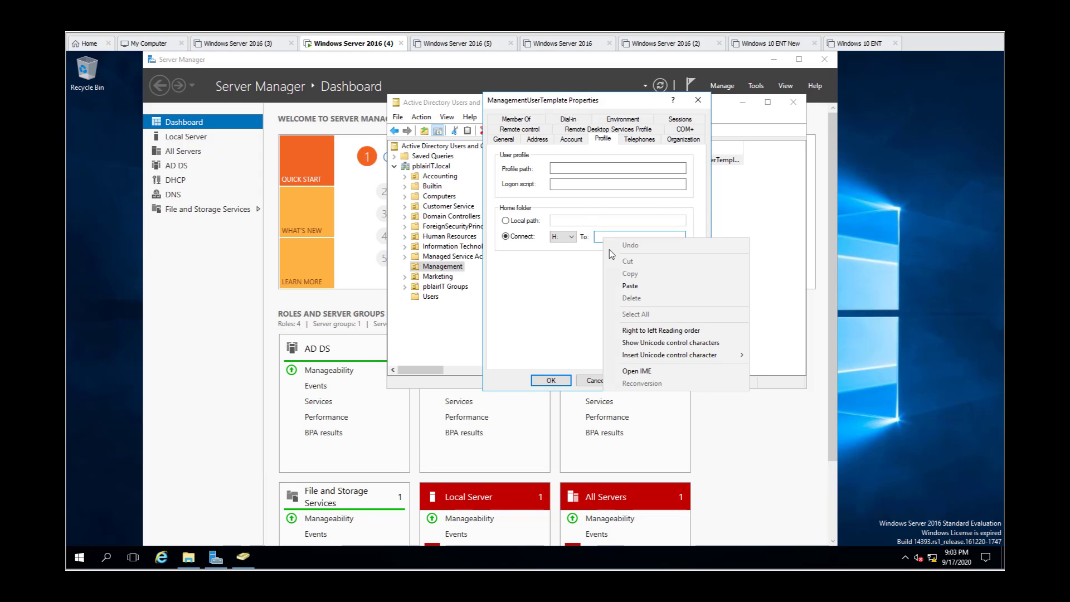
{"action": "left_click", "coordinate": [628, 280]}
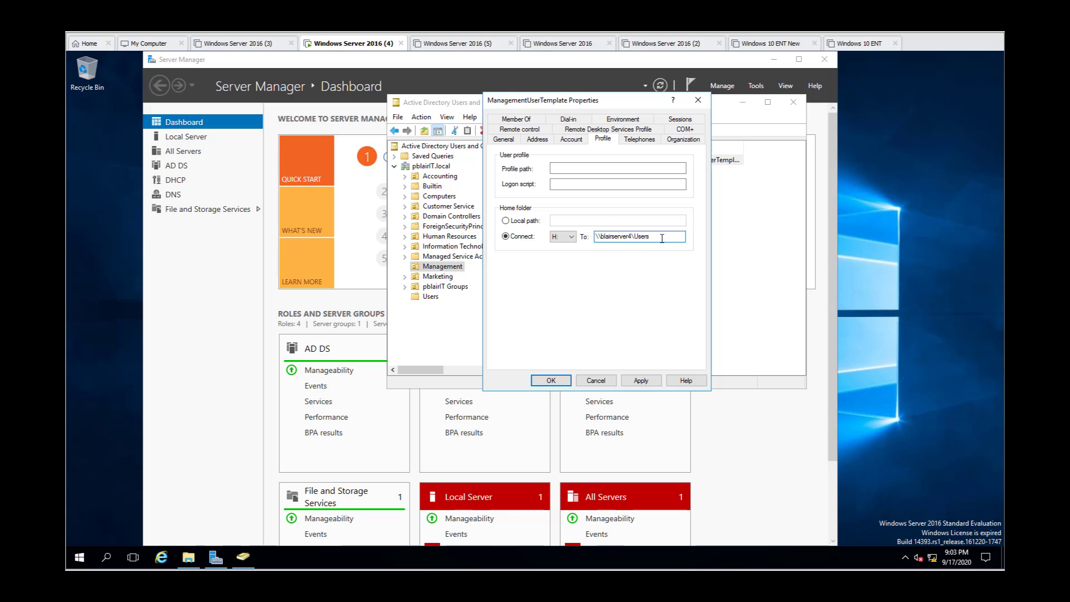
{"action": "type", "text": "\\"}
{"action": "type", "text": "%UserName%"}
{"action": "left_click", "coordinate": [644, 382]}
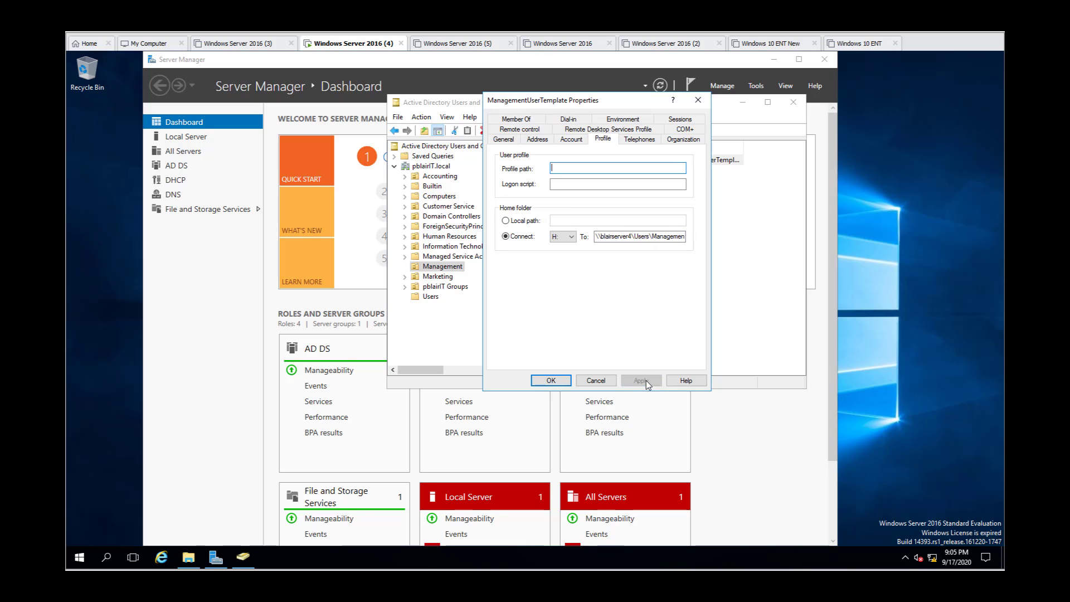
{"action": "left_click", "coordinate": [548, 382]}
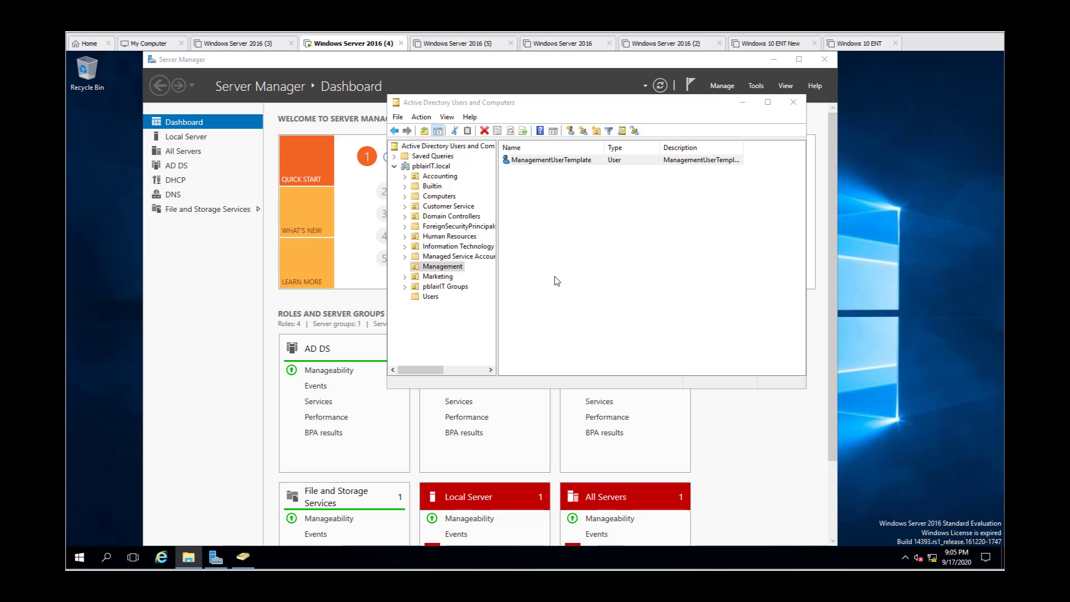
Step: Copy ManagementUserTemplate to a new user, enter the employee's first name, last name and logon name, and continue to the password page
{"action": "right_click", "coordinate": [577, 163]}
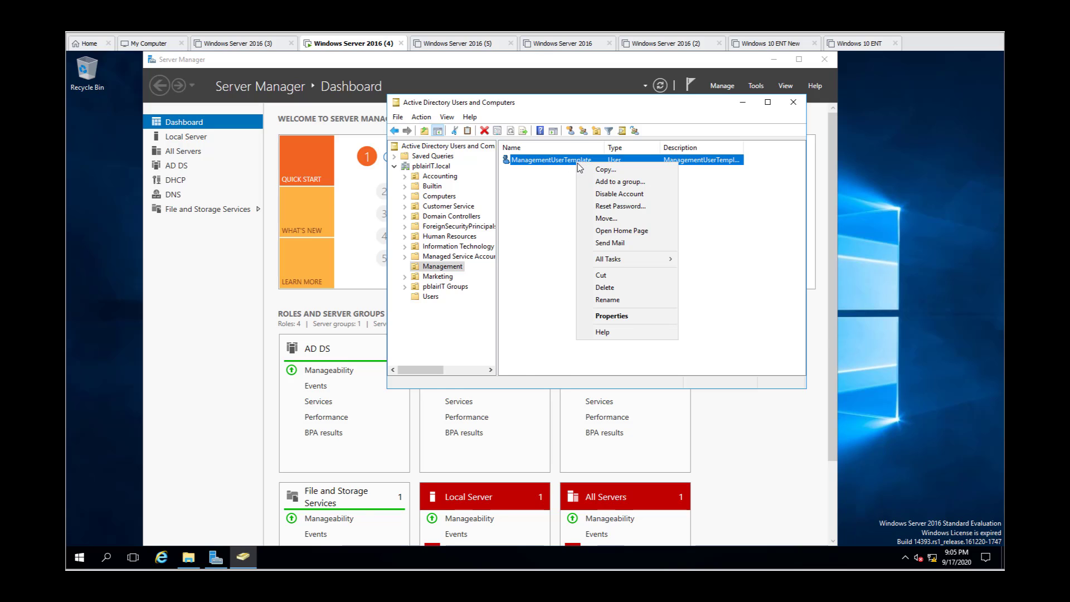
{"action": "left_click", "coordinate": [588, 170]}
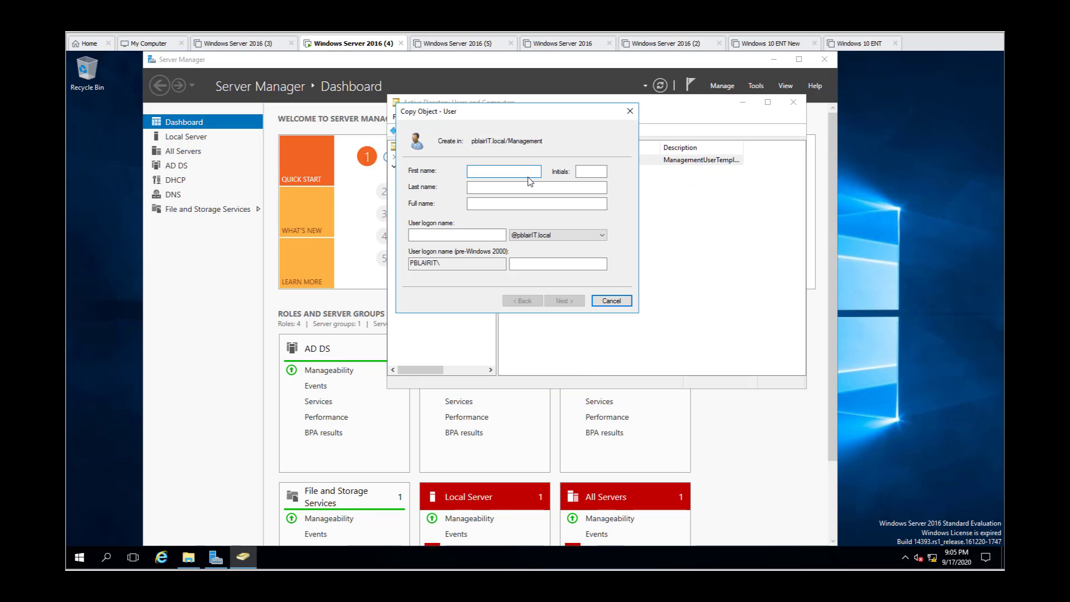
{"action": "key", "text": "Tab"}
{"action": "key", "text": "Tab"}
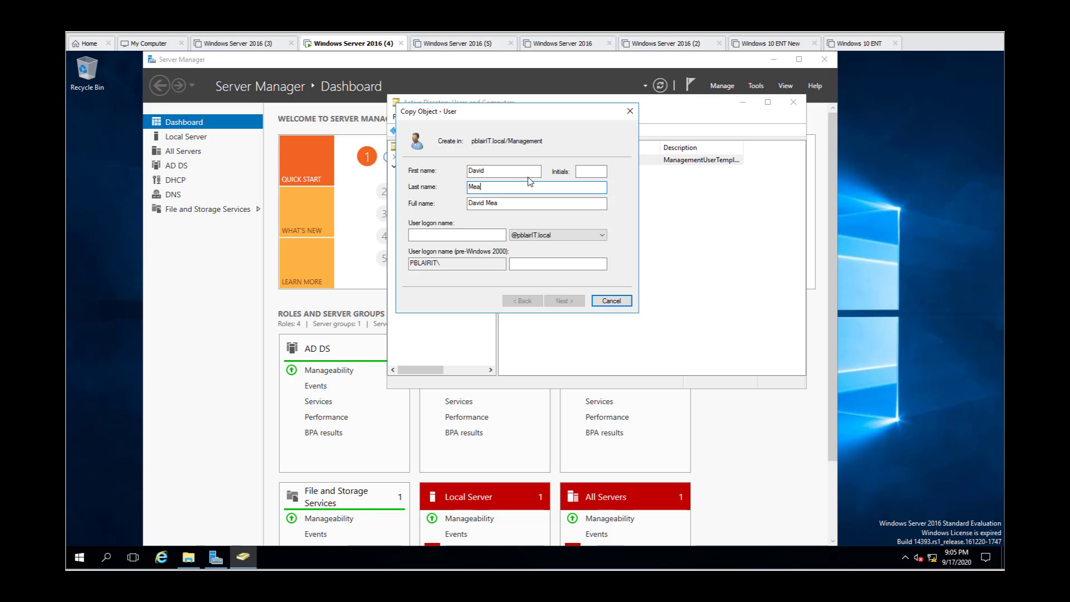
{"action": "key", "text": "Tab"}
{"action": "key", "text": "Tab"}
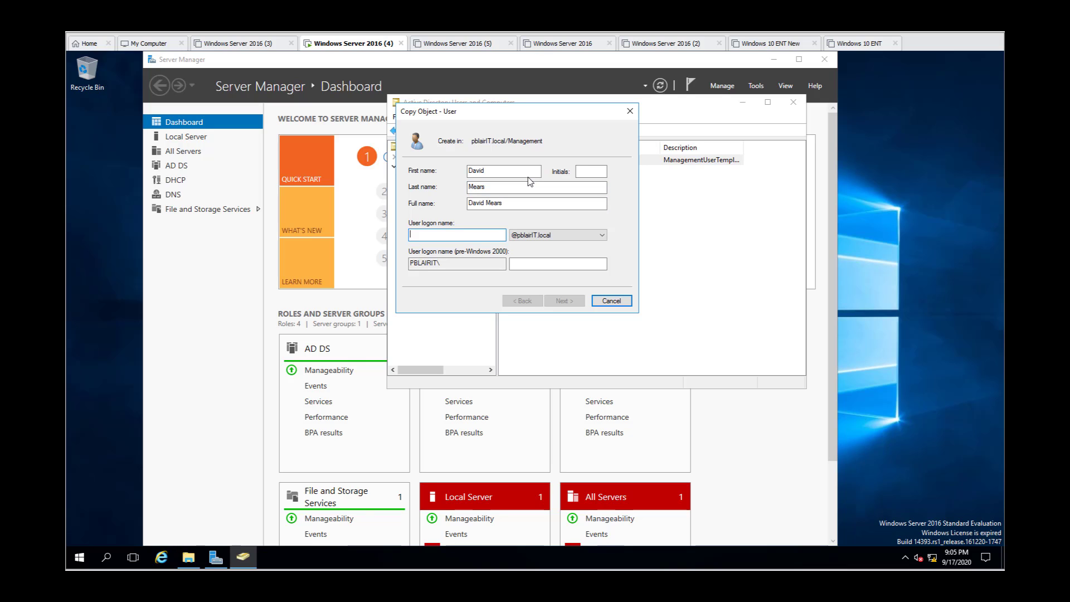
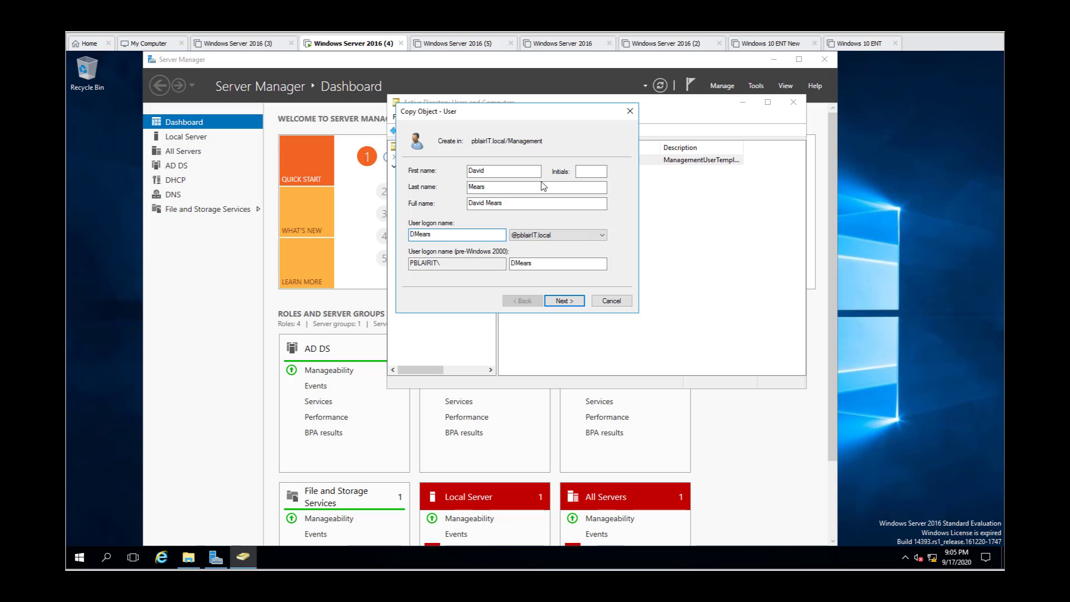
{"action": "left_click", "coordinate": [577, 303]}
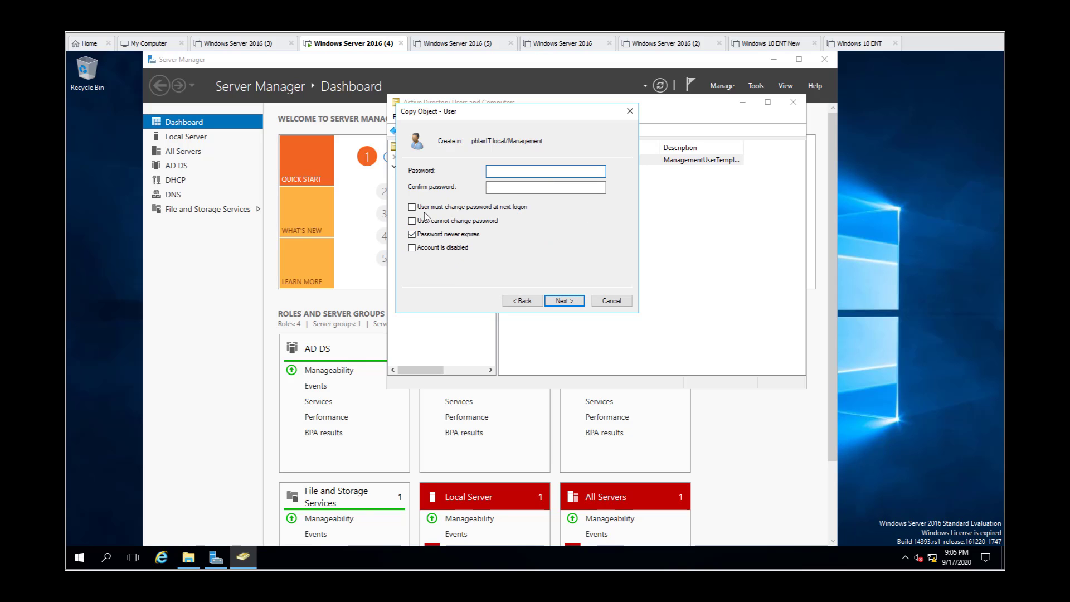
Step: Require a password change at next logon instead of a never-expiring password, enter and confirm the account password, and finish creating the user
{"action": "left_click", "coordinate": [412, 234]}
{"action": "left_click", "coordinate": [412, 235]}
{"action": "left_click", "coordinate": [536, 172]}
{"action": "type", "text": "**********"}
{"action": "key", "text": "Tab"}
{"action": "type", "text": "******"}
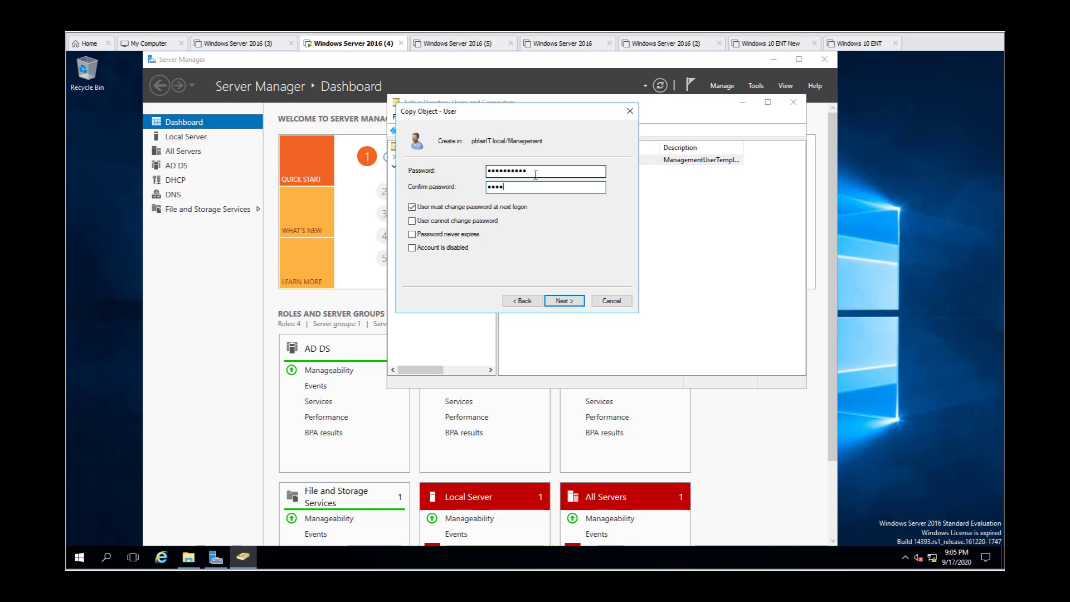
{"action": "type", "text": "****"}
{"action": "left_click", "coordinate": [569, 304]}
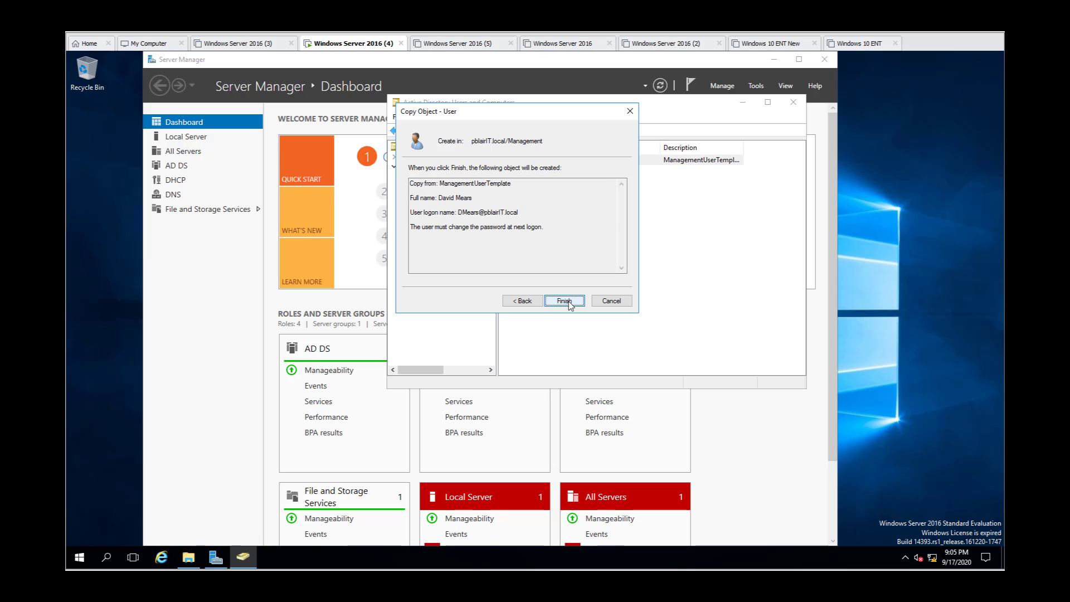
{"action": "left_click", "coordinate": [567, 301]}
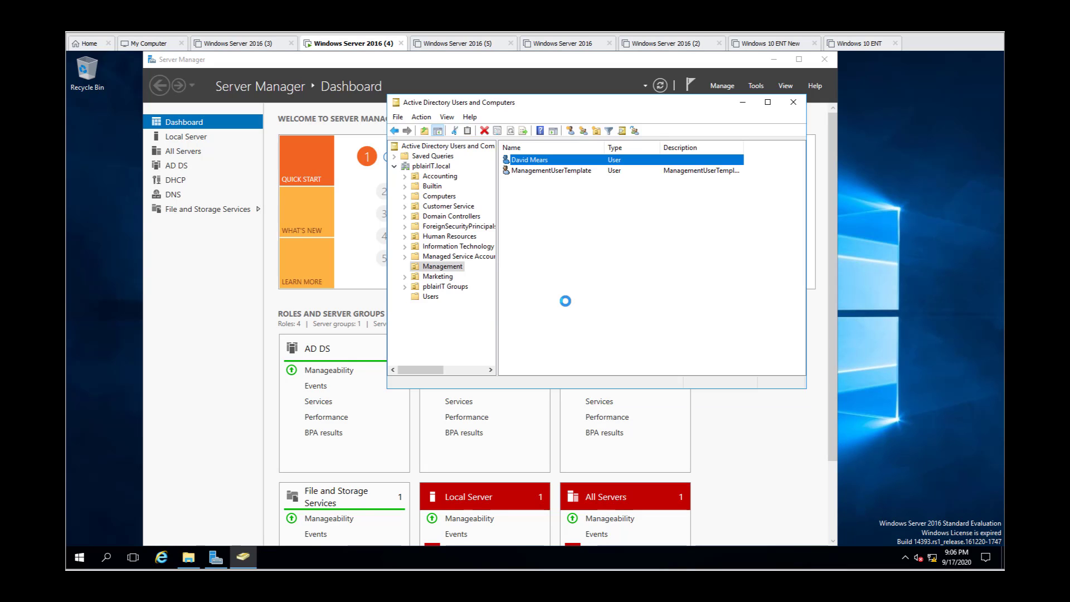
Step: Check the copied user's group memberships and home folder in its properties, then close them
{"action": "right_click", "coordinate": [534, 163]}
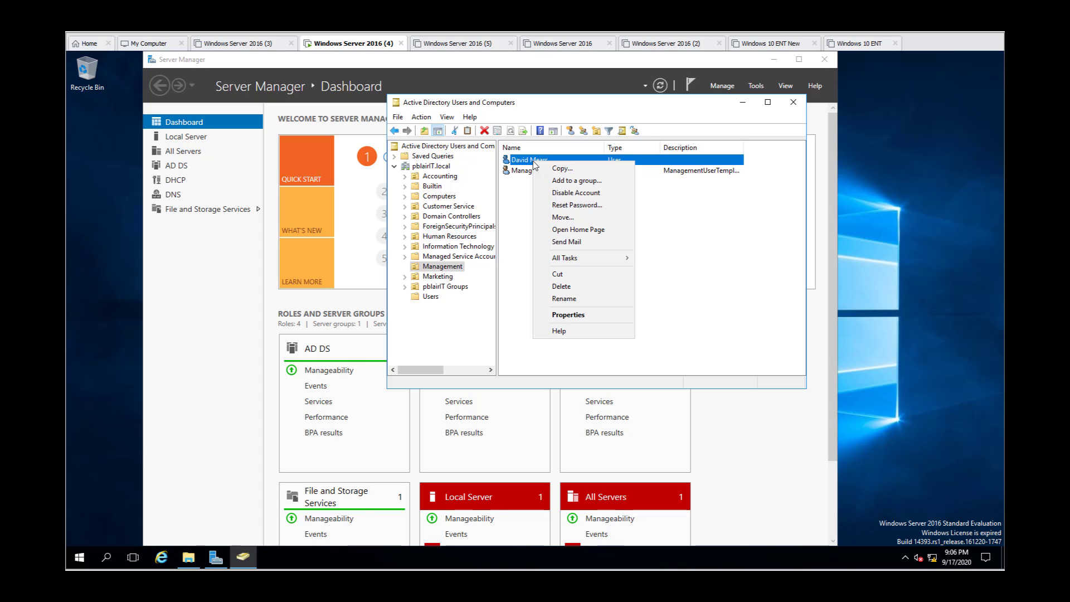
{"action": "left_click", "coordinate": [521, 214]}
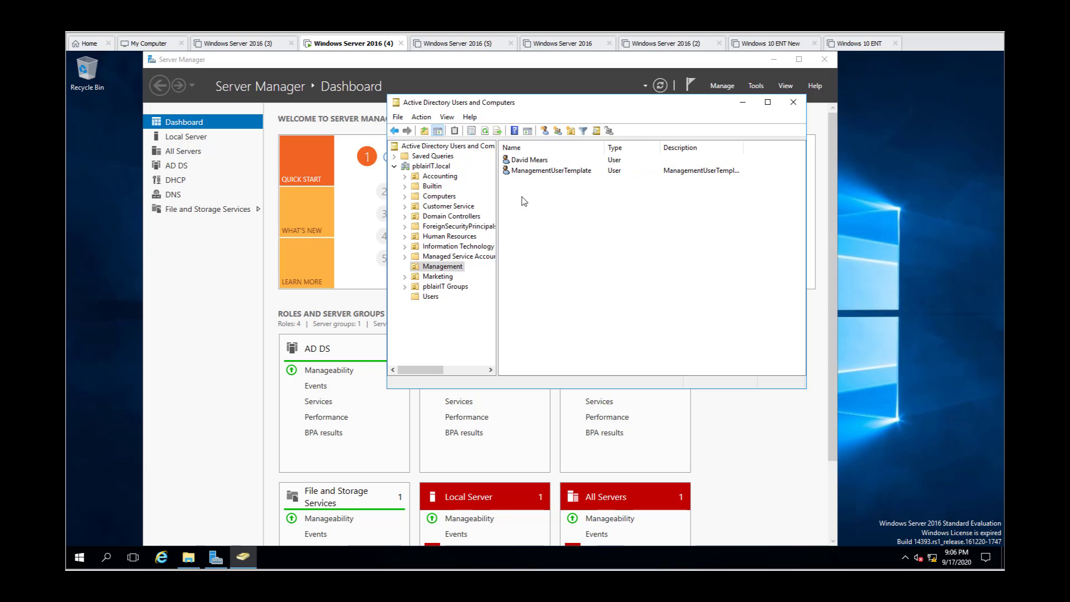
{"action": "right_click", "coordinate": [534, 163]}
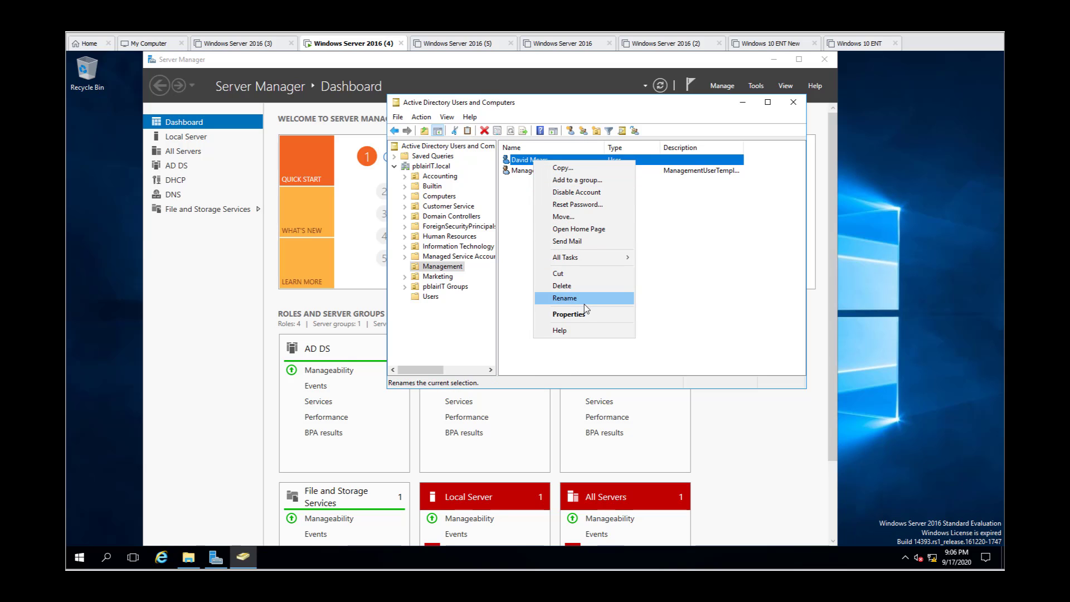
{"action": "left_click", "coordinate": [575, 314]}
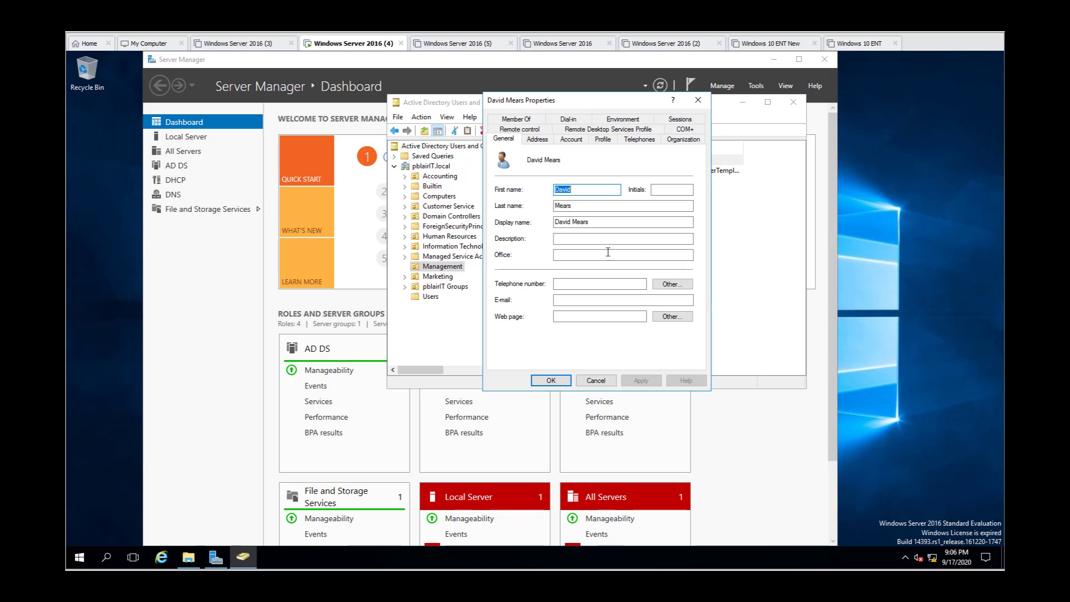
{"action": "left_click", "coordinate": [522, 124]}
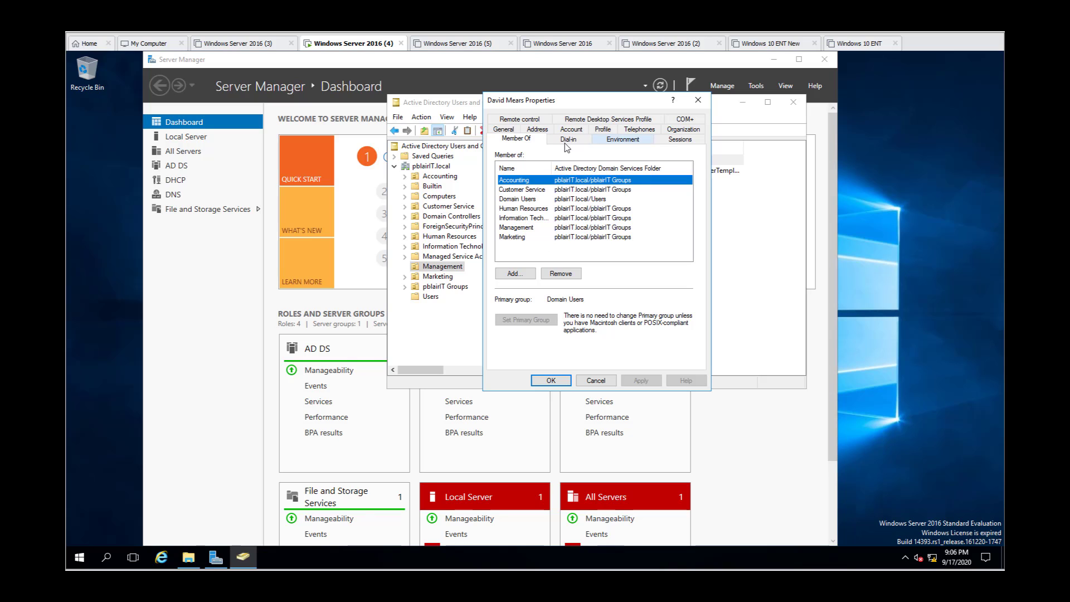
{"action": "left_click", "coordinate": [604, 129]}
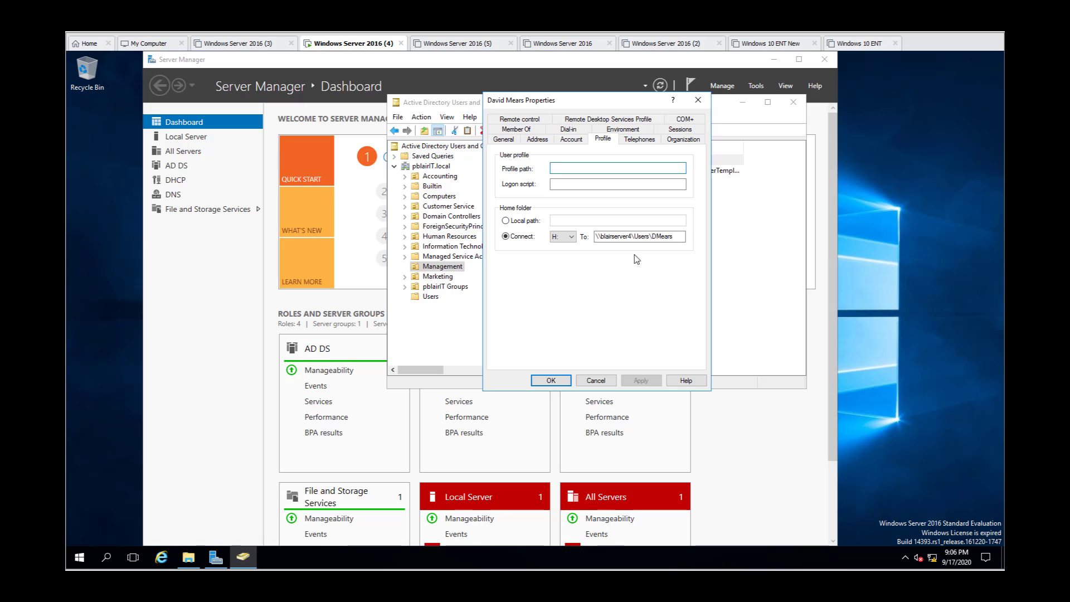
{"action": "left_click", "coordinate": [558, 383]}
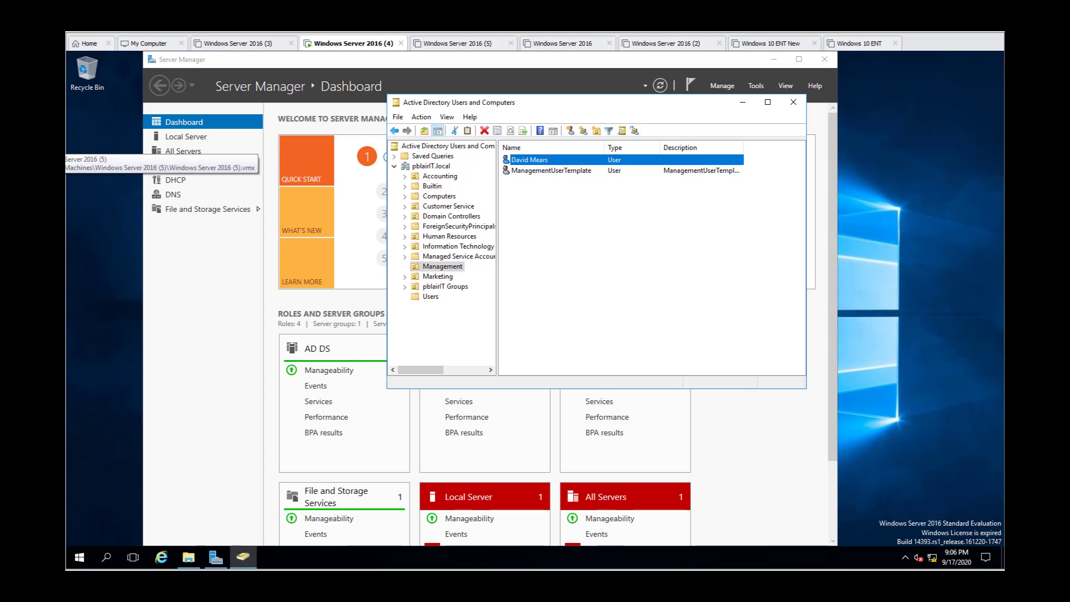
Step: Switch to the Windows 10 ENT virtual machine, power it on and dismiss its lock screen
{"action": "left_click", "coordinate": [15, 135]}
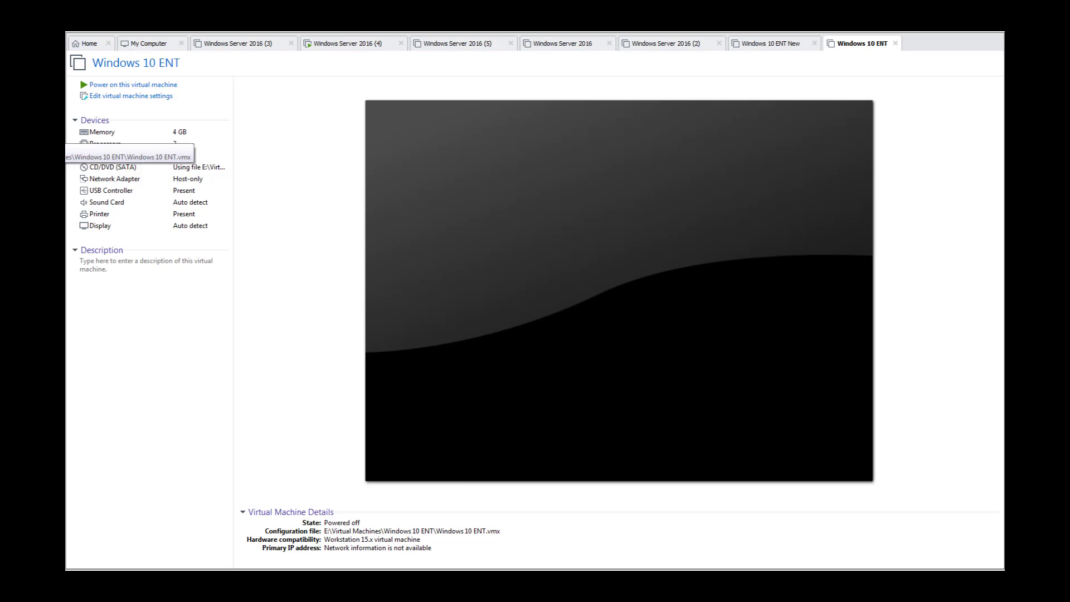
{"action": "left_click", "coordinate": [158, 86]}
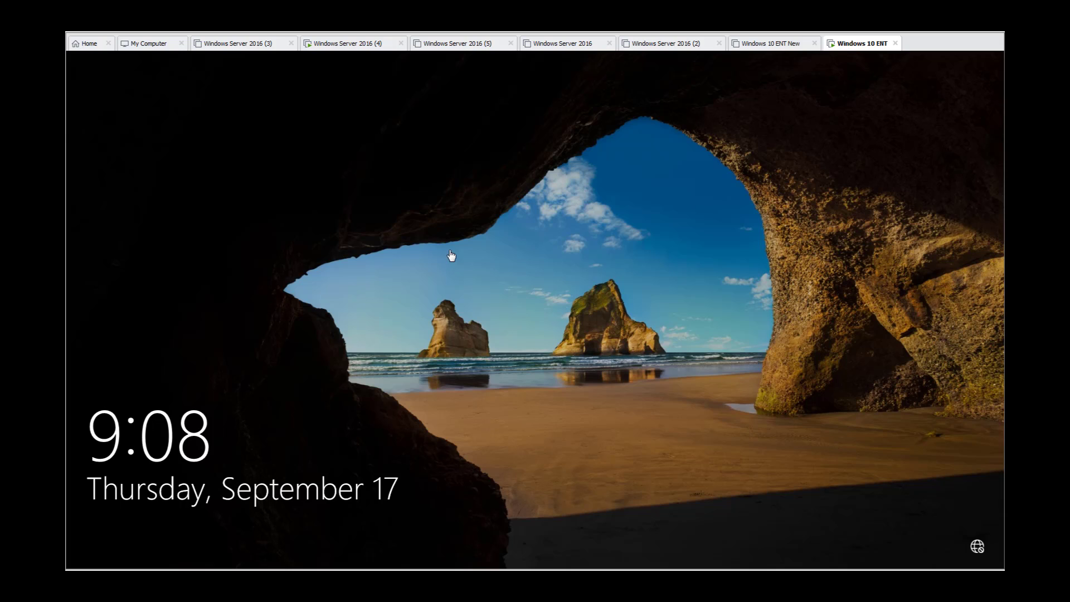
{"action": "left_click", "coordinate": [514, 311]}
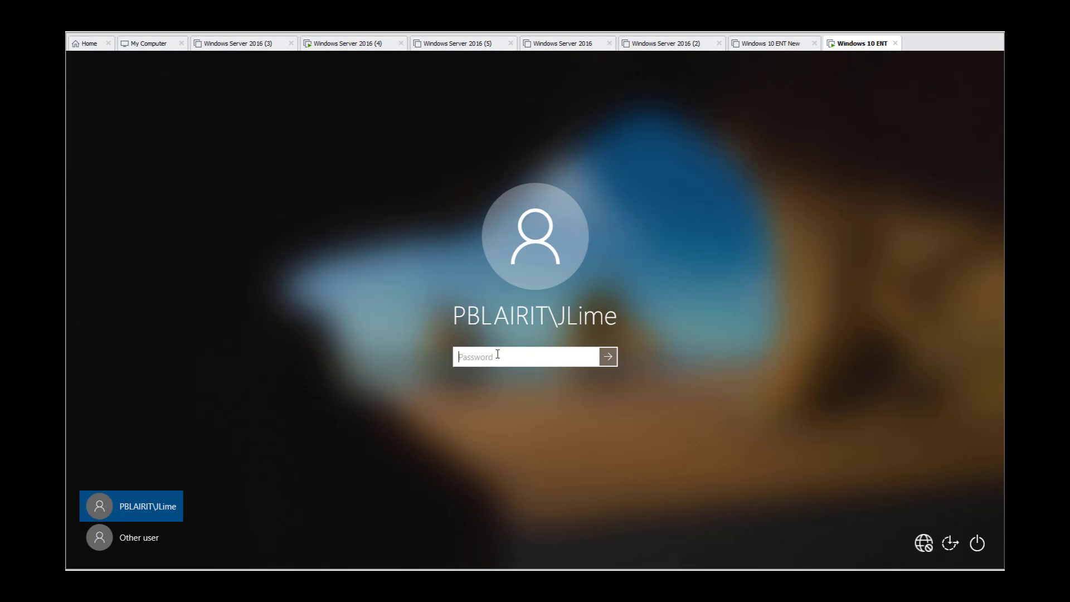
Step: As another user, submit the new account's logon name and password, and proceed to the required password change
{"action": "left_click", "coordinate": [128, 544]}
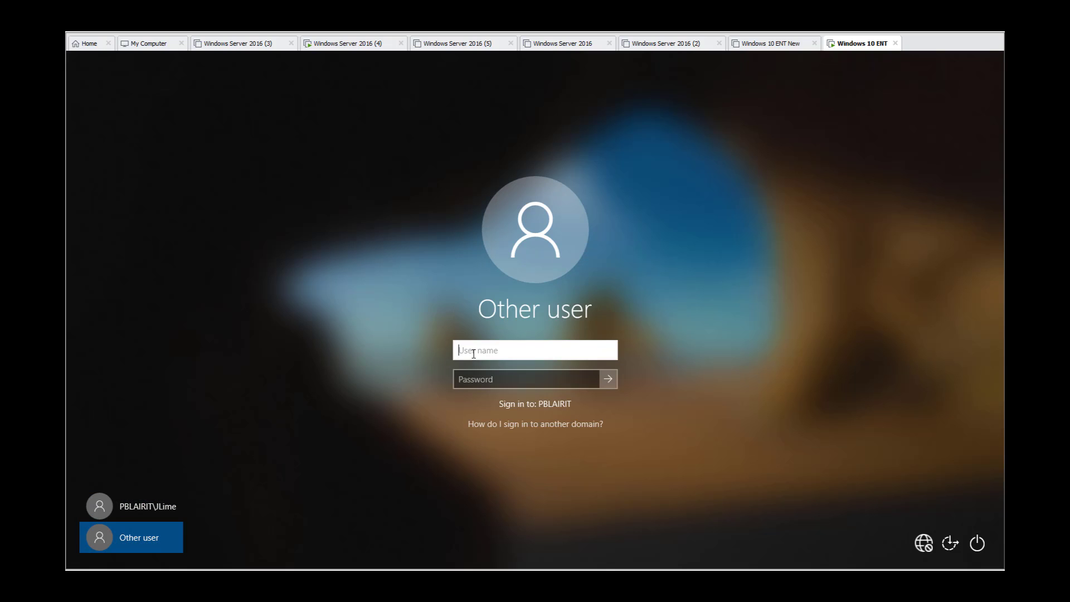
{"action": "key", "text": "Tab"}
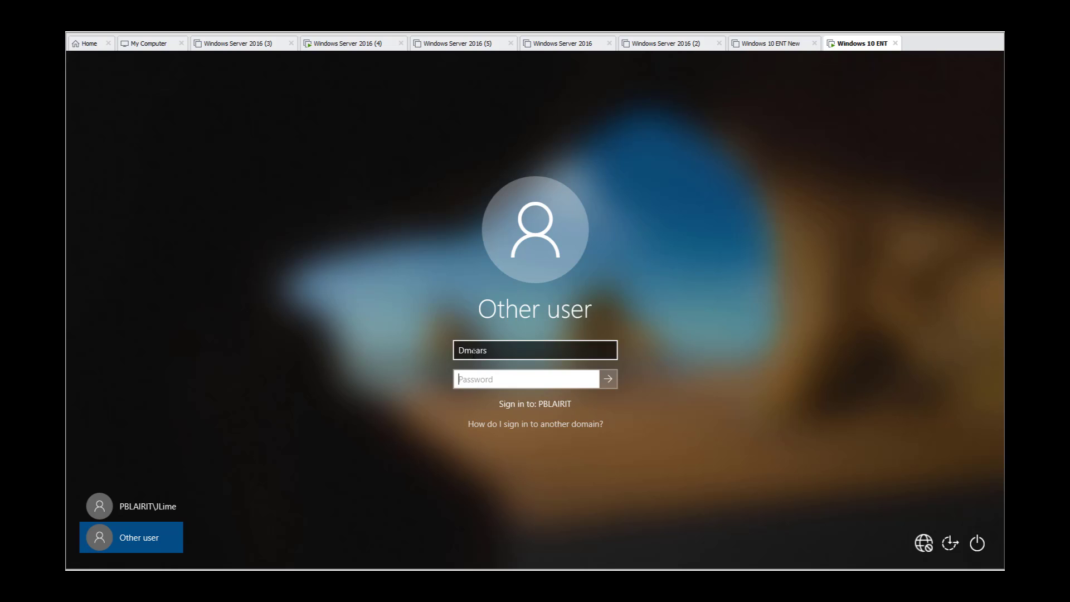
{"action": "type", "text": "**********"}
{"action": "key", "text": "Return"}
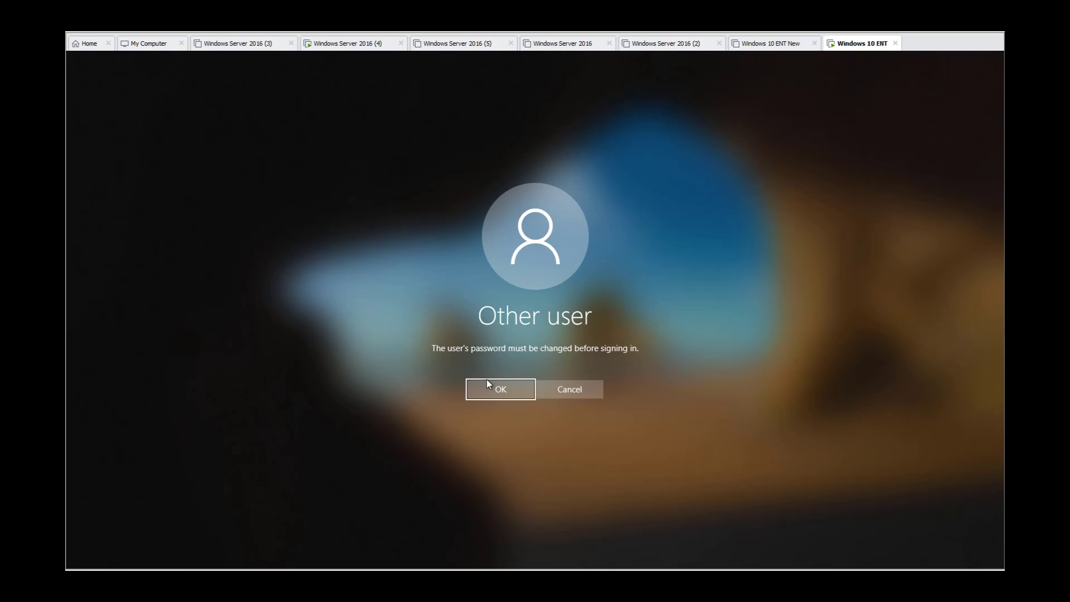
{"action": "left_click", "coordinate": [503, 393]}
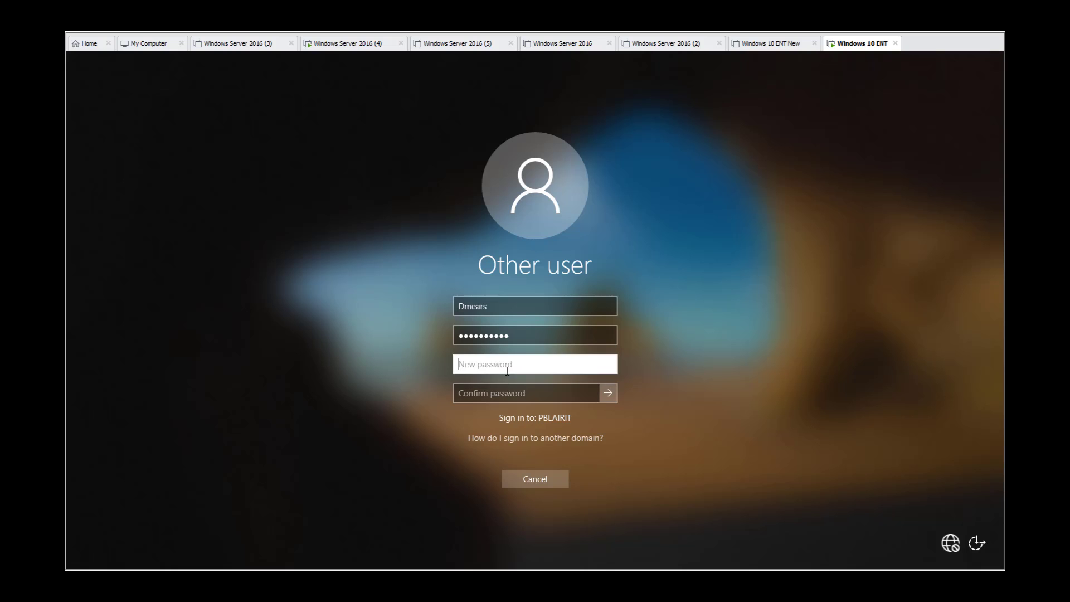
Step: Enter and confirm a new account password, submit the change and continue signing in to the desktop
{"action": "type", "text": "*********"}
{"action": "key", "text": "Tab"}
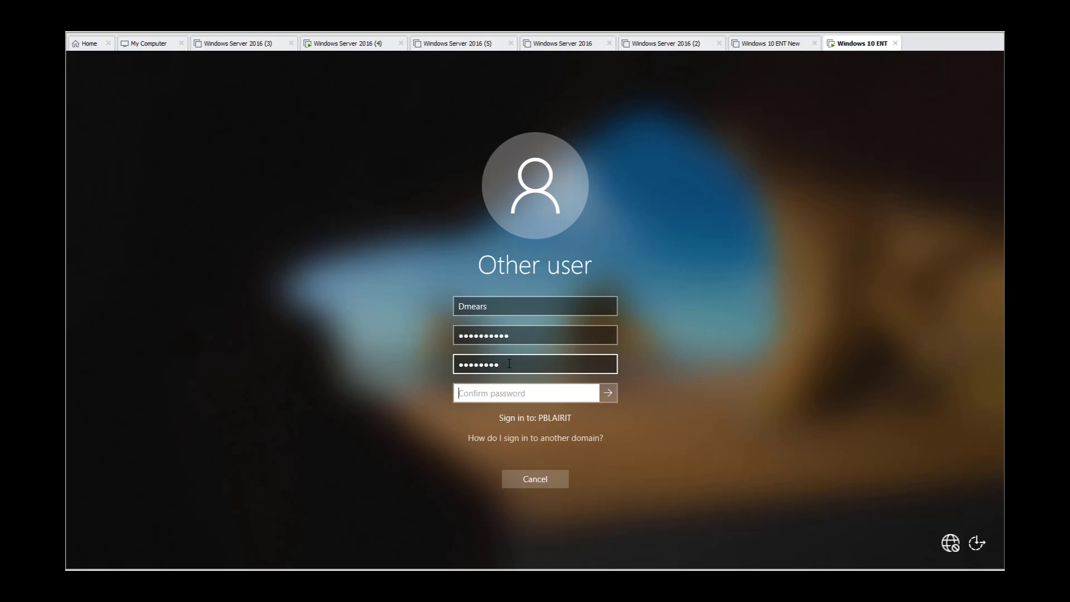
{"action": "type", "text": "********"}
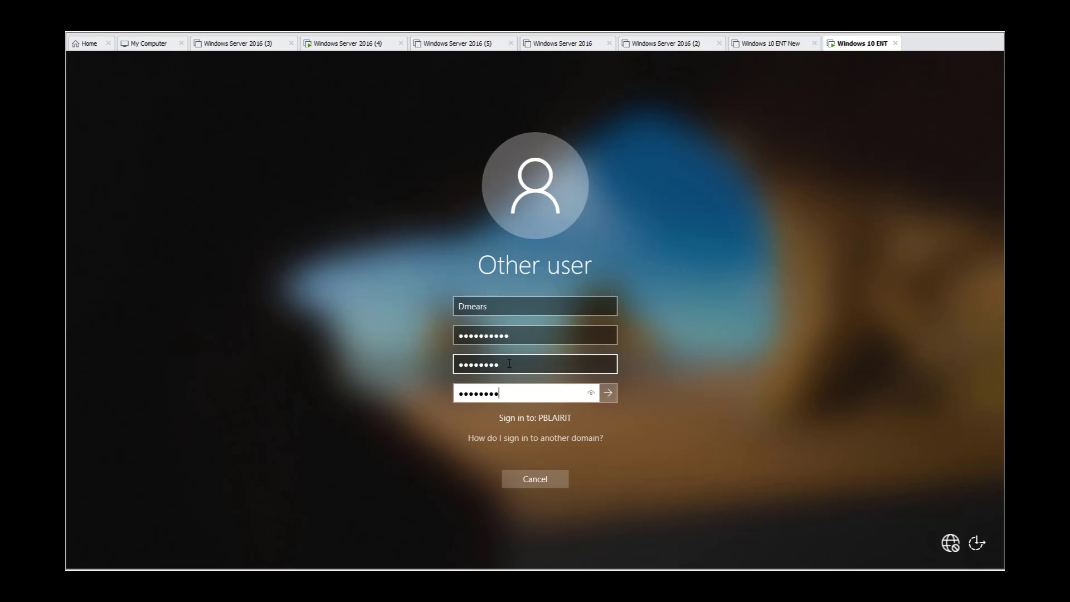
{"action": "left_click", "coordinate": [612, 394]}
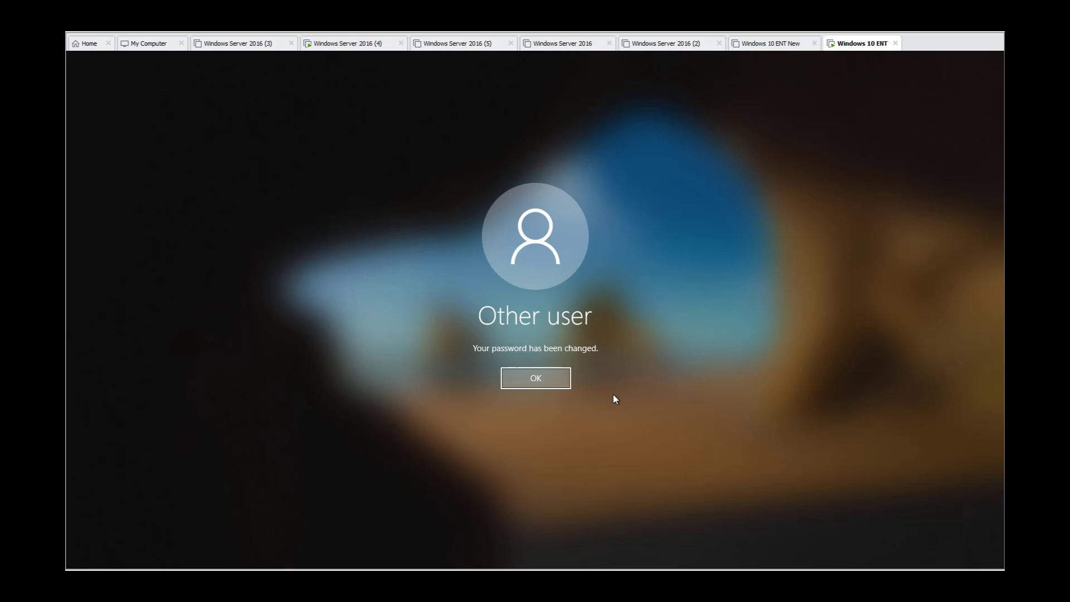
{"action": "left_click", "coordinate": [546, 378]}
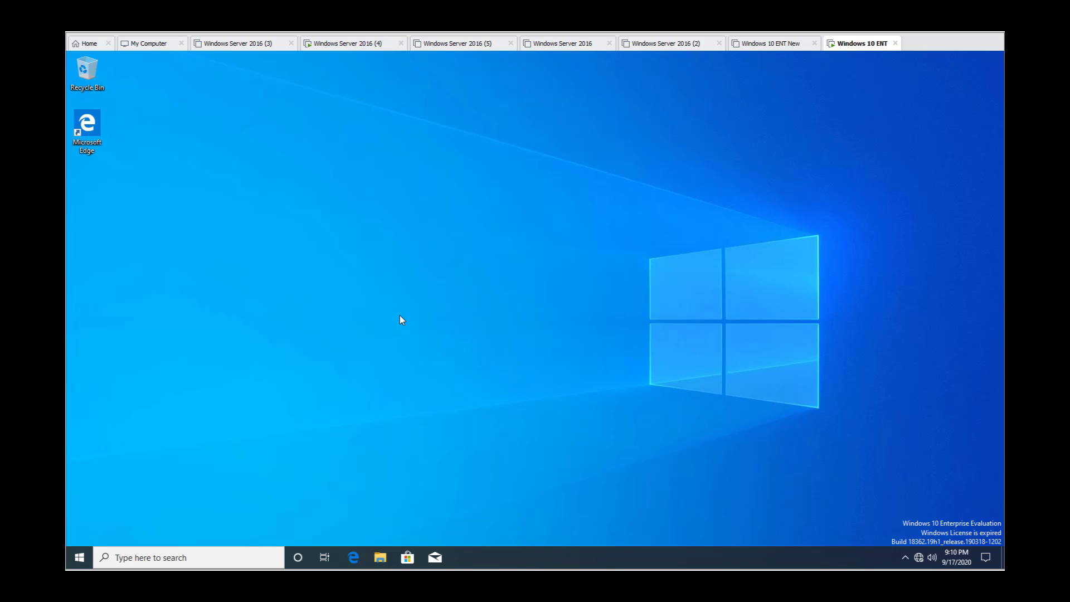
Step: Browse This PC in File Explorer and test access to the Accounting (F:), Human Resources (I:) and Management (L:) network drives
{"action": "left_click", "coordinate": [377, 558]}
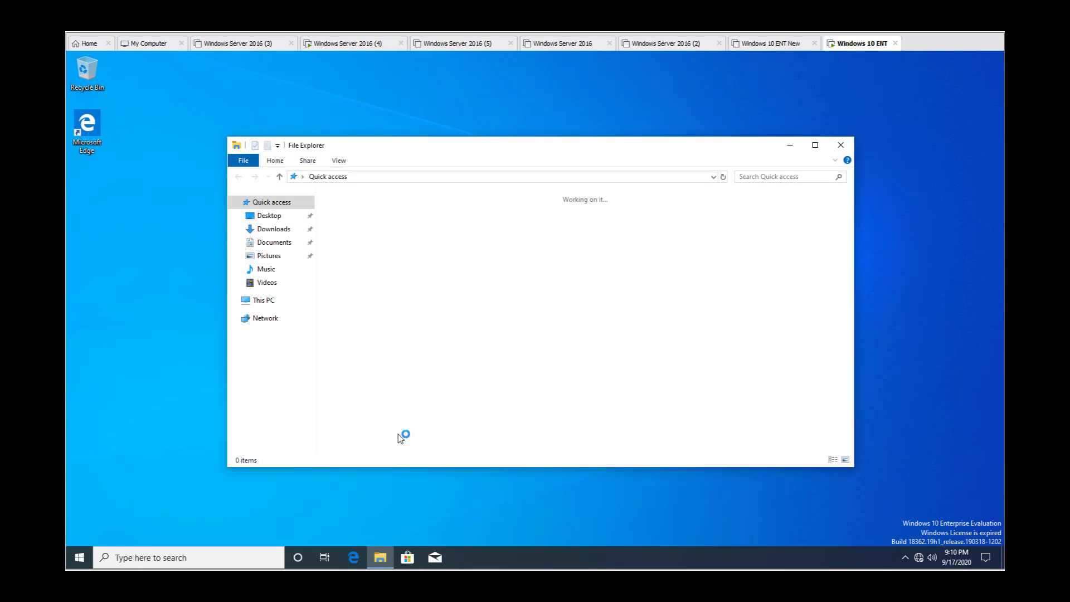
{"action": "left_click", "coordinate": [262, 301]}
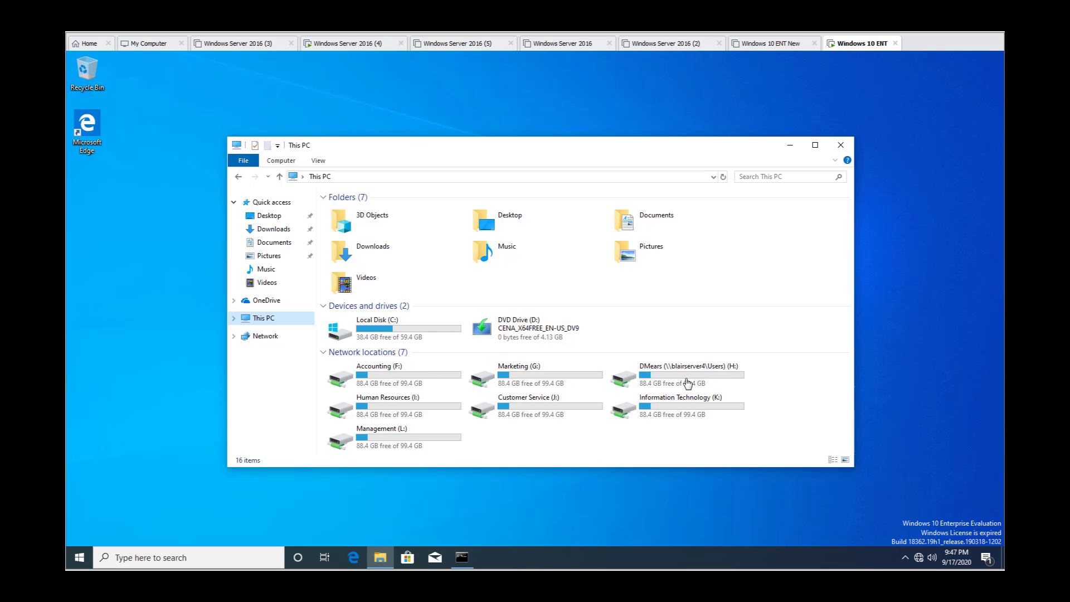
{"action": "left_click", "coordinate": [386, 381]}
{"action": "double_click", "coordinate": [411, 377]}
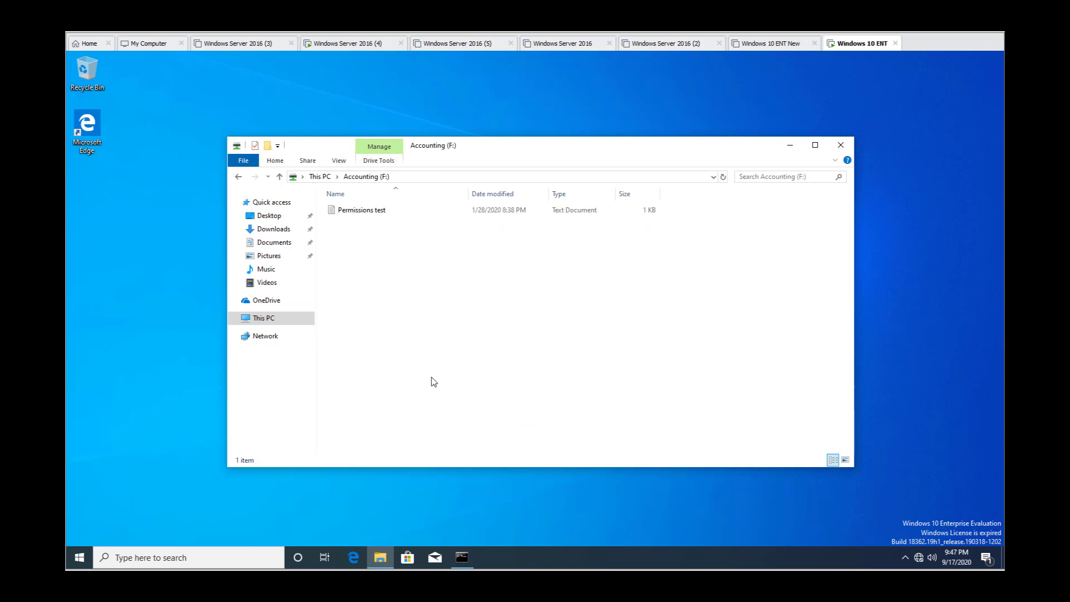
{"action": "left_click", "coordinate": [238, 176]}
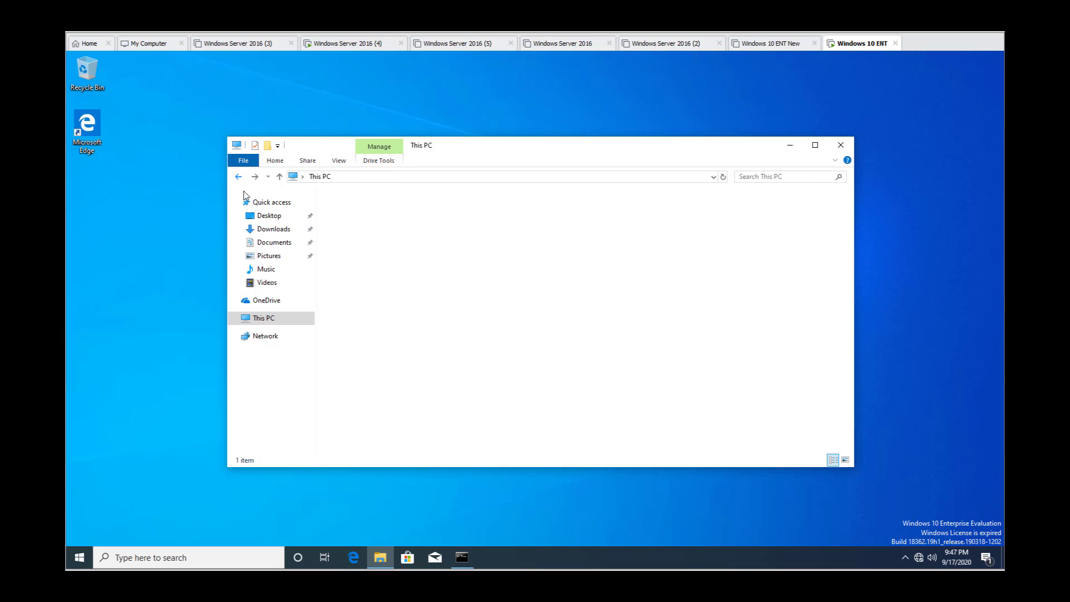
{"action": "double_click", "coordinate": [391, 407]}
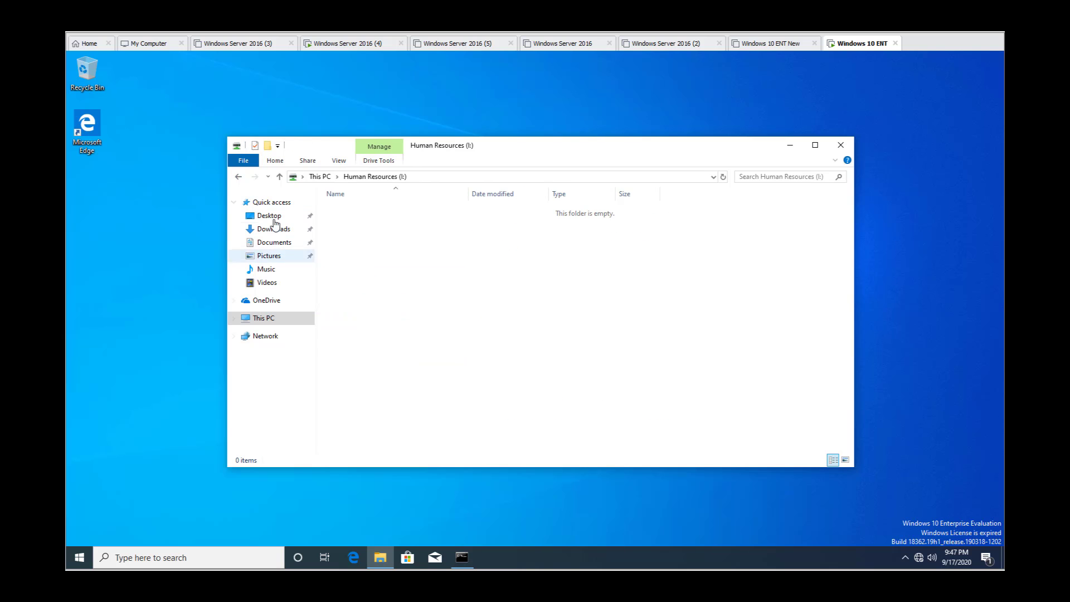
{"action": "left_click", "coordinate": [238, 176]}
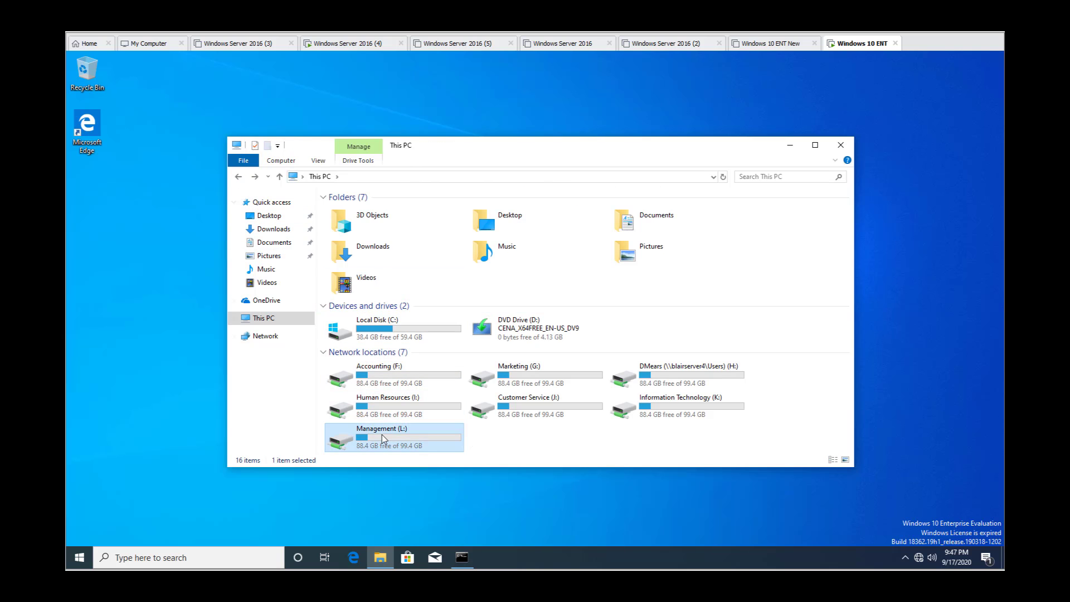
{"action": "double_click", "coordinate": [382, 434]}
{"action": "left_click", "coordinate": [238, 176]}
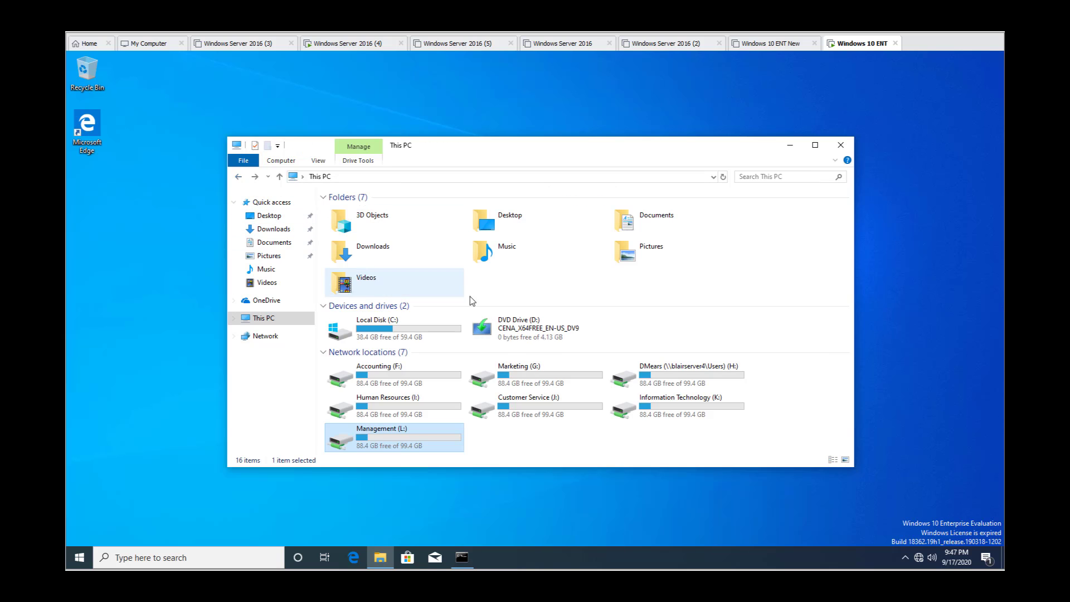
Step: Test access to the Marketing (G:), Customer Service (J:) and Information Technology (K:) network drives, returning to This PC after each
{"action": "double_click", "coordinate": [505, 376]}
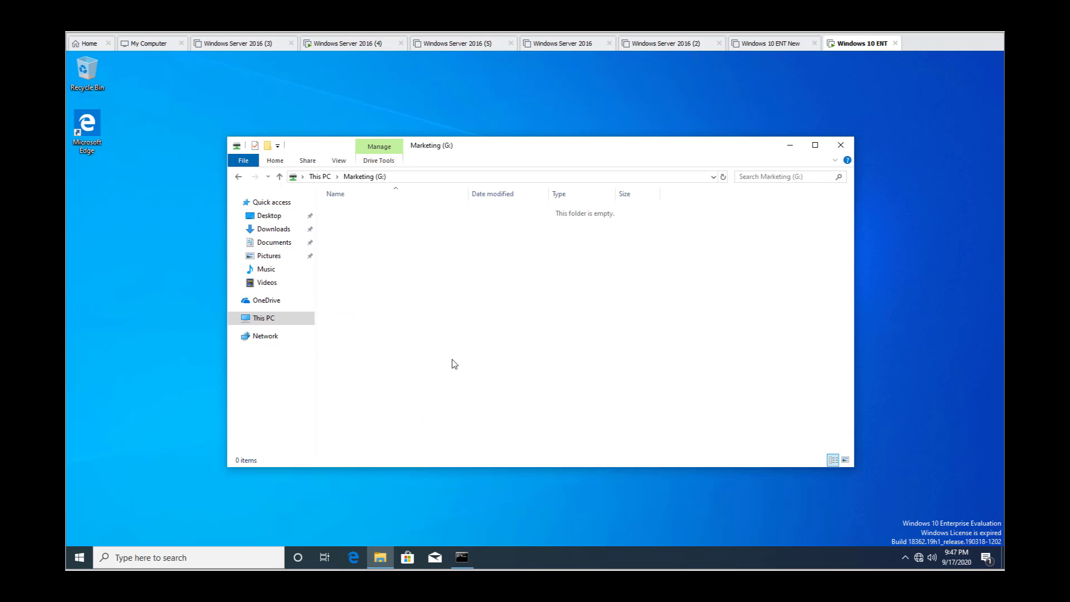
{"action": "left_click", "coordinate": [238, 176]}
{"action": "double_click", "coordinate": [520, 406]}
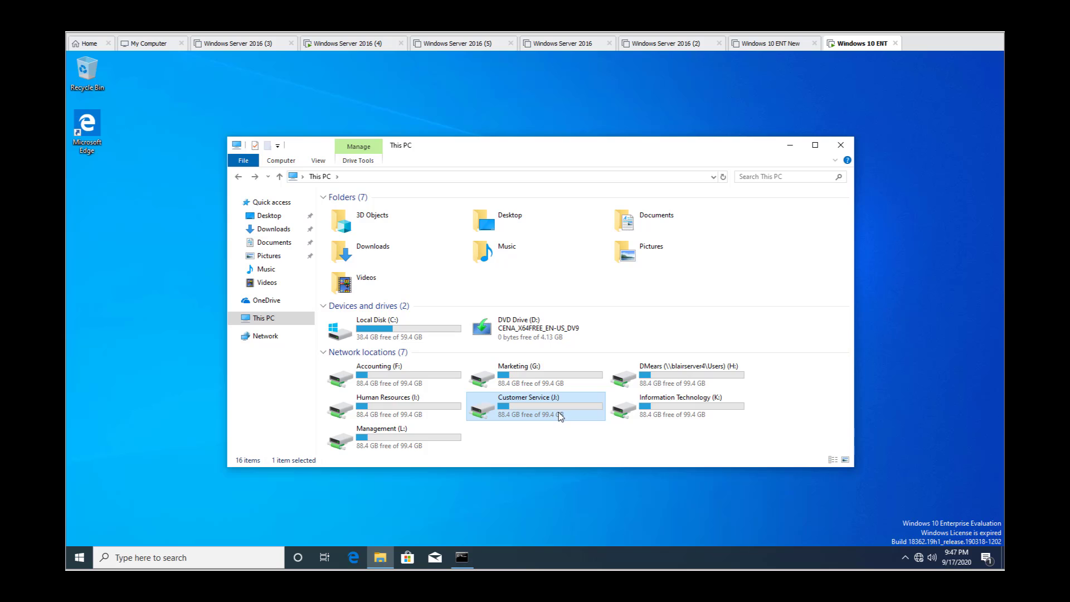
{"action": "left_click", "coordinate": [238, 176]}
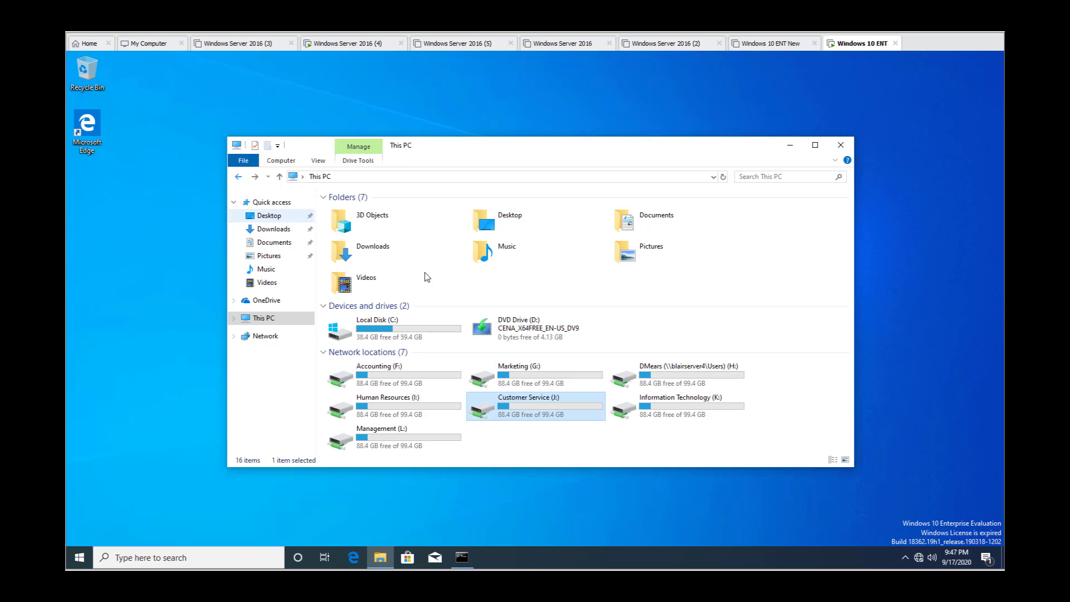
{"action": "left_click", "coordinate": [653, 410]}
{"action": "double_click", "coordinate": [653, 409]}
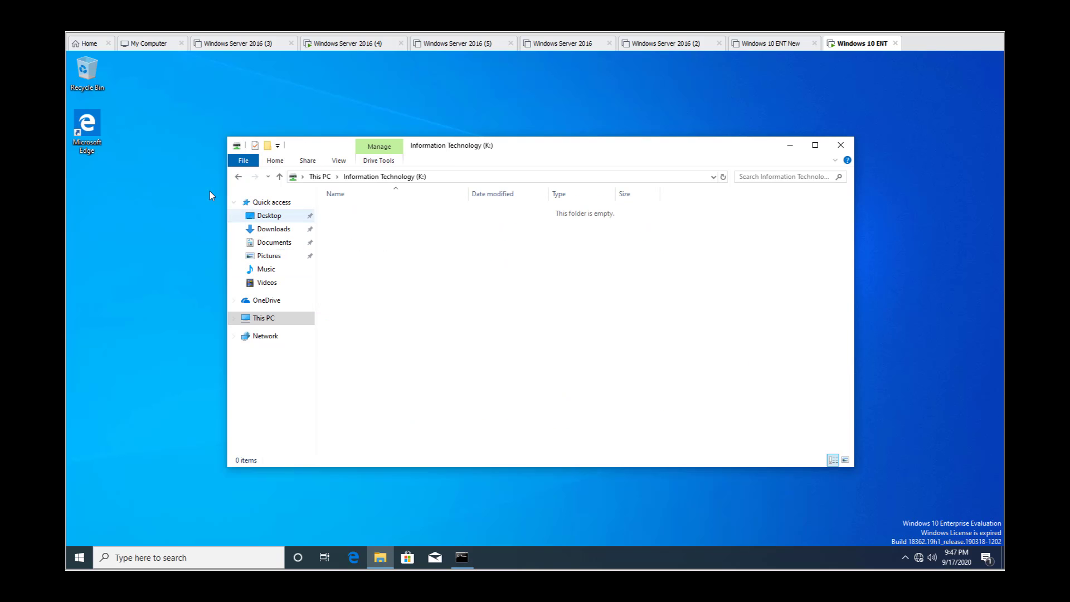
{"action": "left_click", "coordinate": [238, 176]}
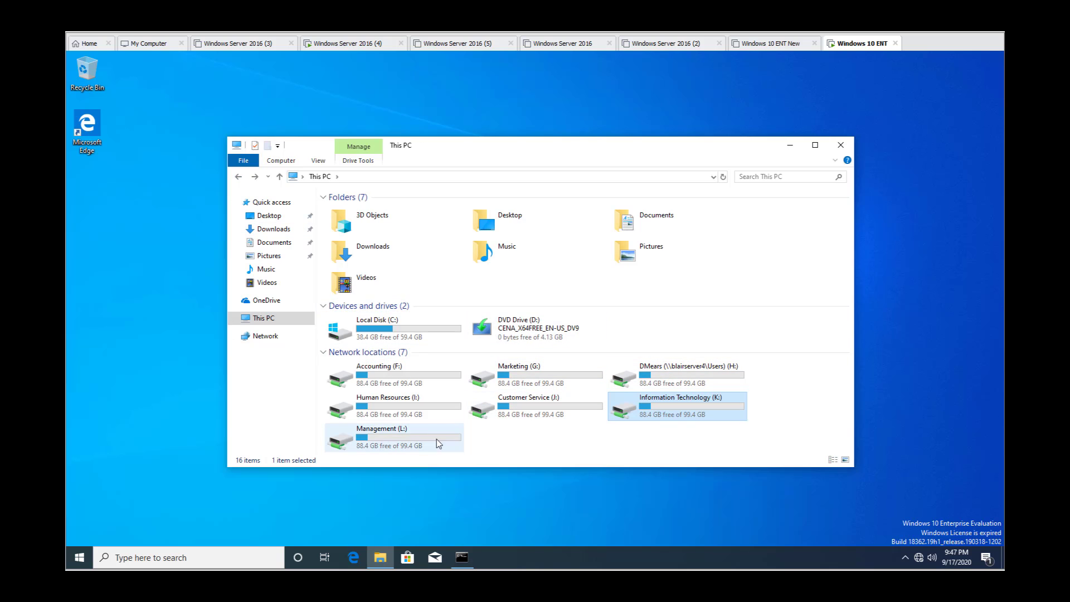